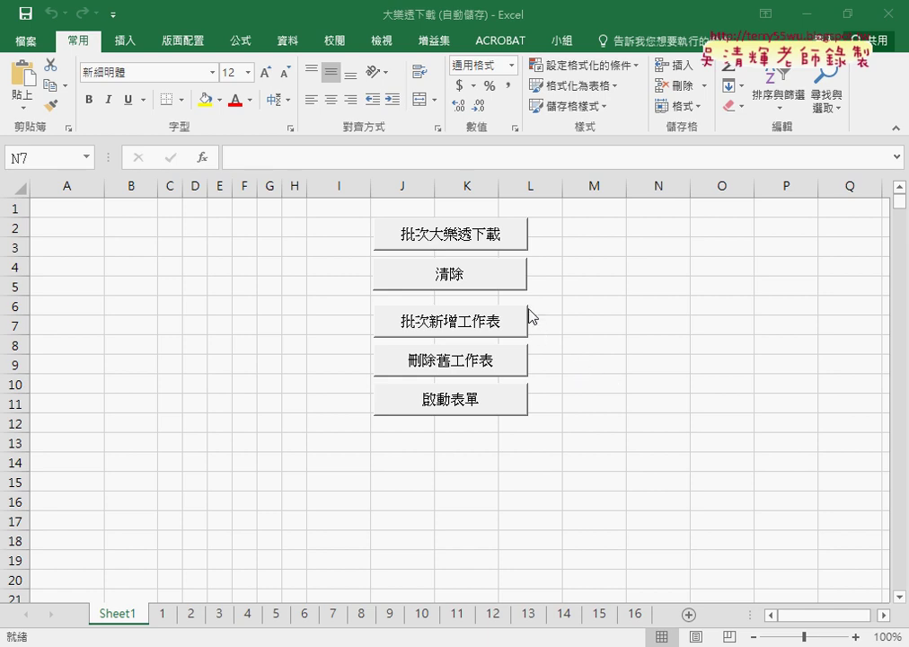
Run the 批次大樂透下載 macro, scroll through the downloaded draw results, then clear them with 清除
{"action": "left_click", "coordinate": [550, 268]}
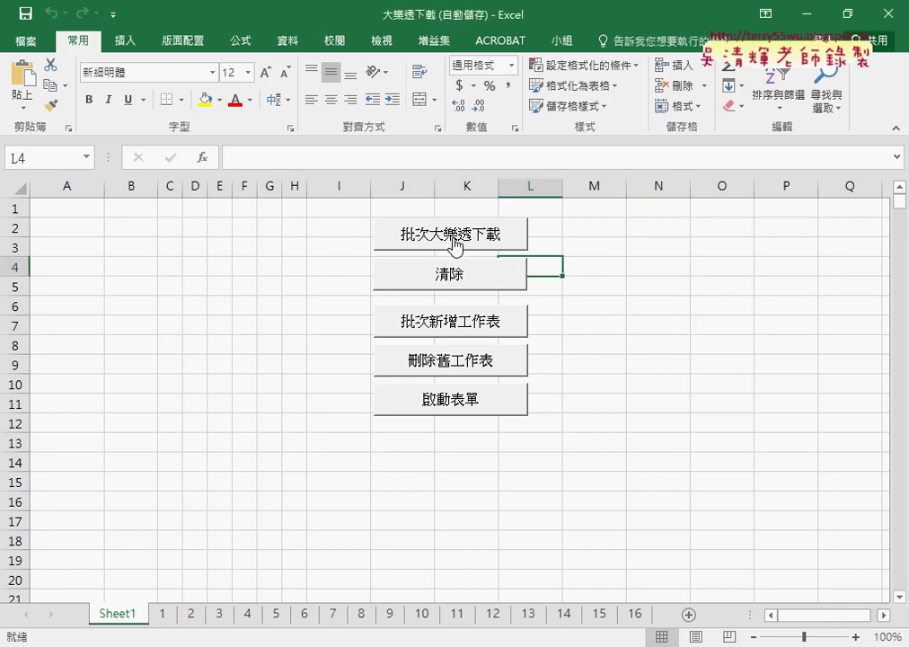
{"action": "left_click", "coordinate": [454, 238]}
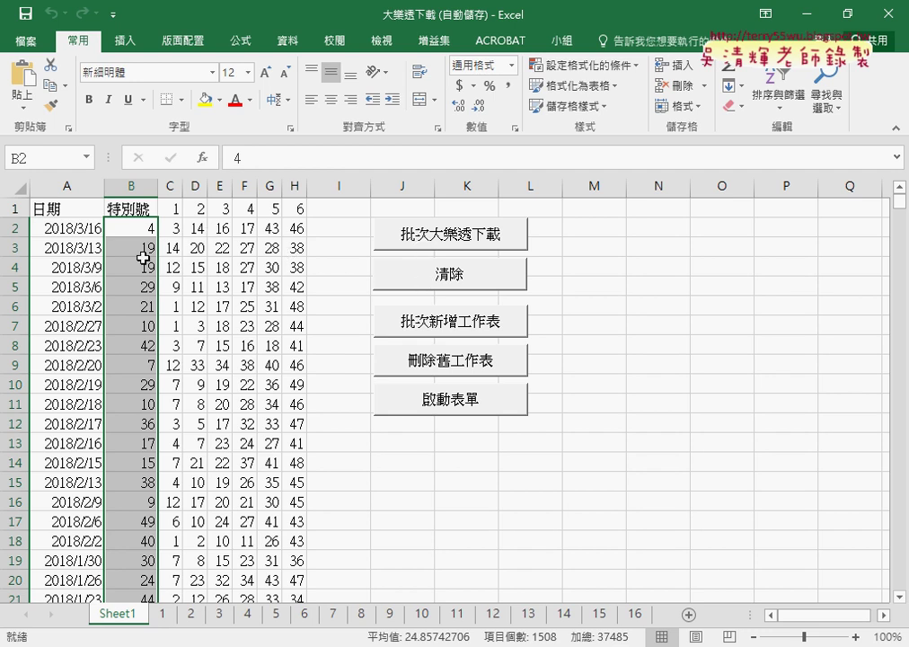
{"action": "left_click", "coordinate": [196, 345]}
{"action": "scroll", "coordinate": [204, 330], "scroll_direction": "down", "scroll_amount": 2}
{"action": "scroll", "coordinate": [204, 330], "scroll_direction": "down", "scroll_amount": 6}
{"action": "scroll", "coordinate": [204, 330], "scroll_direction": "down", "scroll_amount": 5}
{"action": "scroll", "coordinate": [196, 336], "scroll_direction": "up", "scroll_amount": 9}
{"action": "scroll", "coordinate": [196, 336], "scroll_direction": "up", "scroll_amount": 4}
{"action": "left_click", "coordinate": [427, 283]}
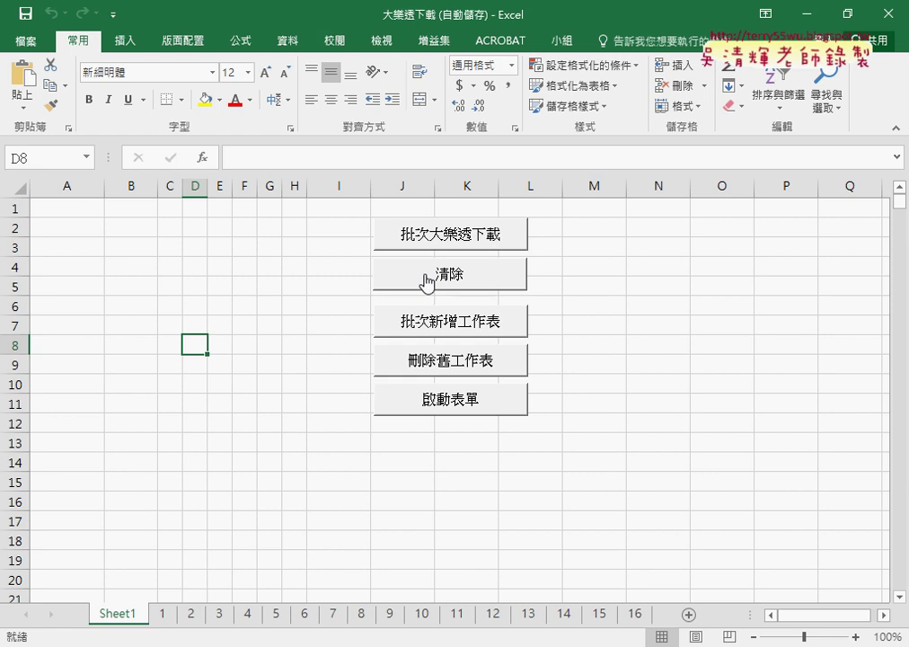
{"action": "left_click", "coordinate": [465, 364]}
{"action": "mouse_move", "coordinate": [467, 426]}
{"action": "left_mouse_down"}
{"action": "mouse_move", "coordinate": [566, 403]}
{"action": "mouse_move", "coordinate": [485, 413]}
{"action": "left_mouse_up"}
{"action": "left_click_drag", "start_coordinate": [126, 628], "coordinate": [139, 633]}
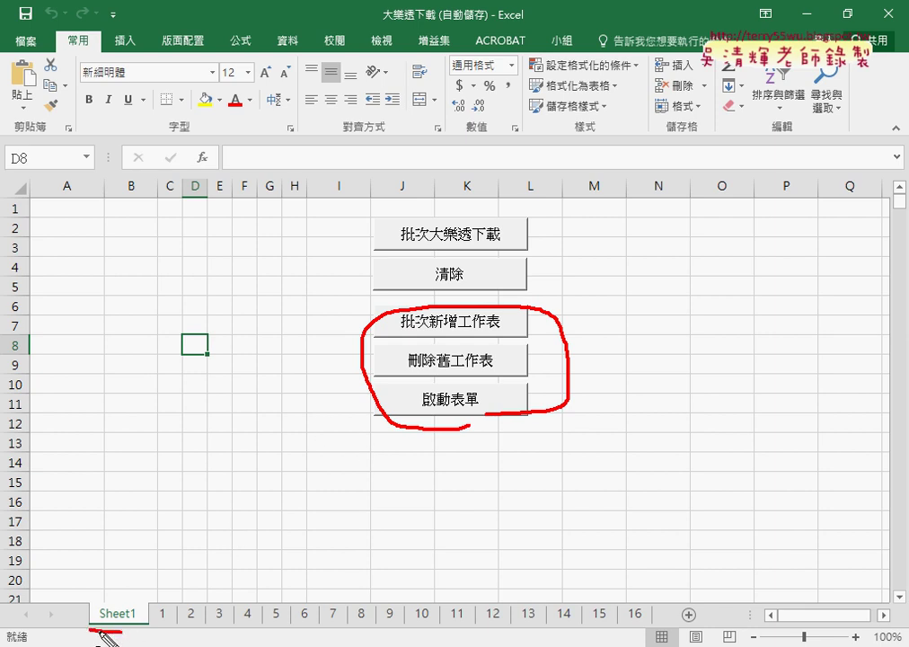
{"action": "mouse_move", "coordinate": [368, 235]}
{"action": "left_mouse_down"}
{"action": "mouse_move", "coordinate": [133, 589]}
{"action": "mouse_move", "coordinate": [150, 545]}
{"action": "left_mouse_up"}
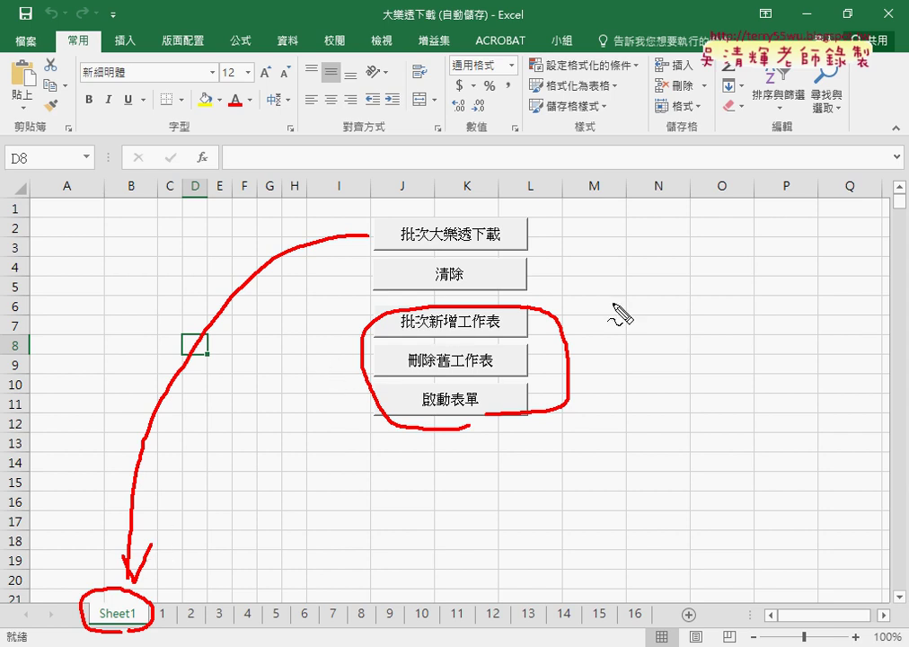
{"action": "mouse_move", "coordinate": [584, 228]}
{"action": "left_mouse_down"}
{"action": "mouse_move", "coordinate": [584, 267]}
{"action": "mouse_move", "coordinate": [625, 242]}
{"action": "mouse_move", "coordinate": [634, 265]}
{"action": "left_mouse_up"}
{"action": "mouse_move", "coordinate": [667, 212]}
{"action": "left_mouse_down"}
{"action": "mouse_move", "coordinate": [643, 257]}
{"action": "mouse_move", "coordinate": [641, 241]}
{"action": "left_mouse_up"}
{"action": "left_click_drag", "start_coordinate": [577, 279], "coordinate": [594, 279]}
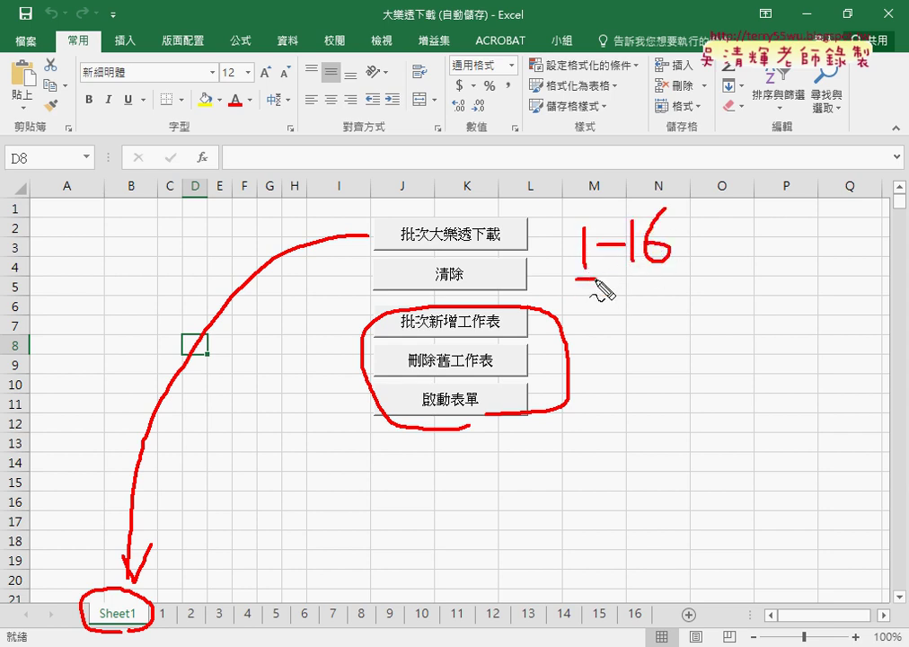
{"action": "mouse_move", "coordinate": [160, 602]}
{"action": "left_mouse_down"}
{"action": "mouse_move", "coordinate": [165, 621]}
{"action": "mouse_move", "coordinate": [187, 620]}
{"action": "left_mouse_up"}
{"action": "left_click_drag", "start_coordinate": [626, 278], "coordinate": [672, 279]}
{"action": "left_click_drag", "start_coordinate": [629, 618], "coordinate": [641, 618]}
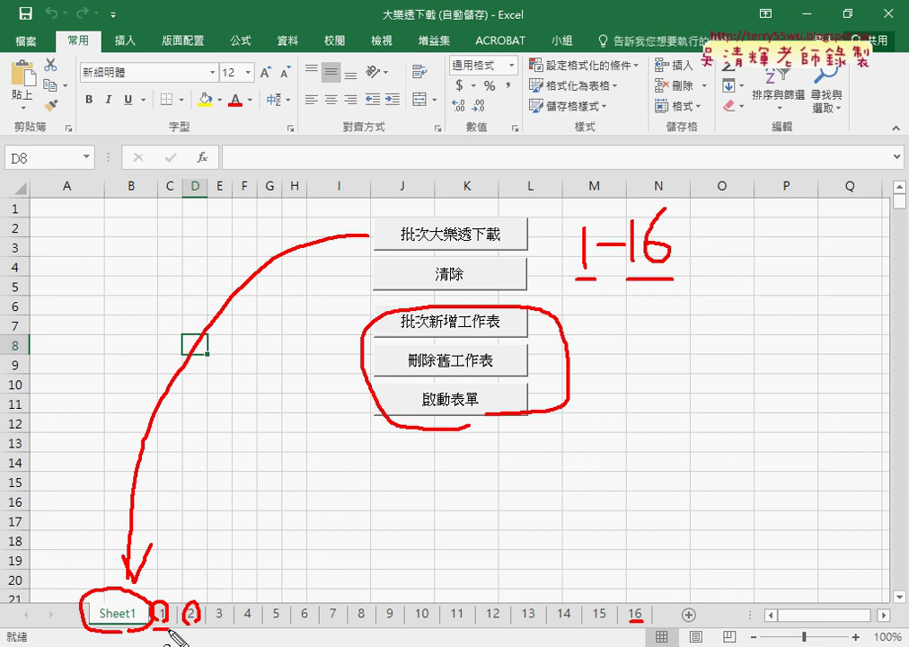
{"action": "left_click_drag", "start_coordinate": [459, 333], "coordinate": [494, 331]}
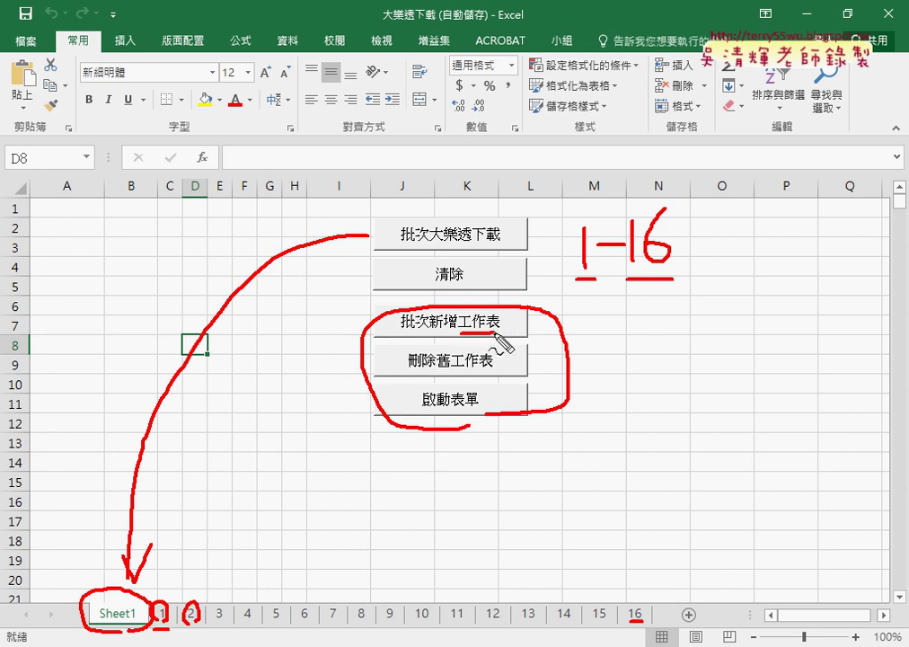
{"action": "left_click_drag", "start_coordinate": [575, 364], "coordinate": [608, 377]}
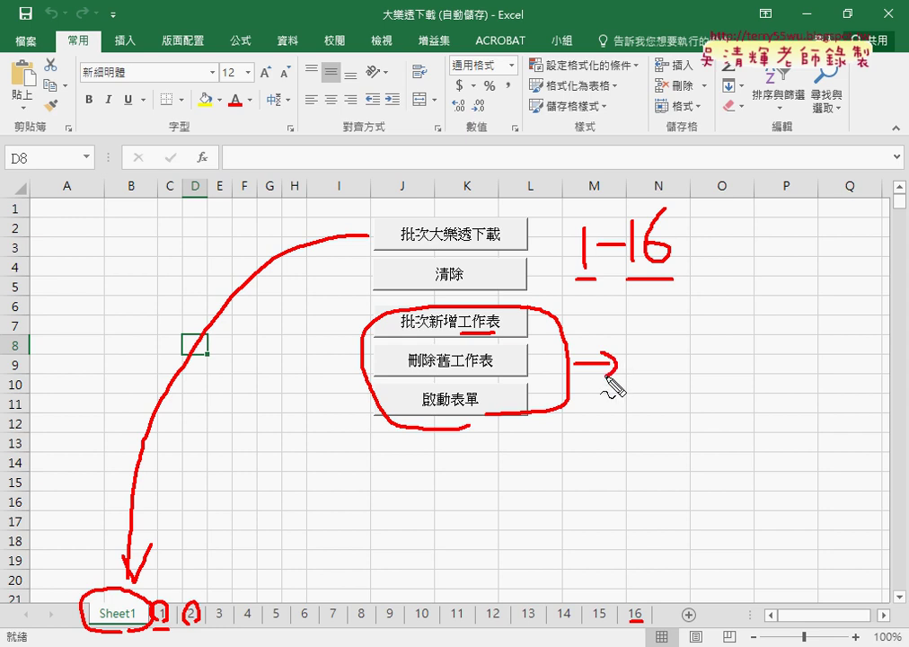
{"action": "left_click_drag", "start_coordinate": [216, 605], "coordinate": [216, 624]}
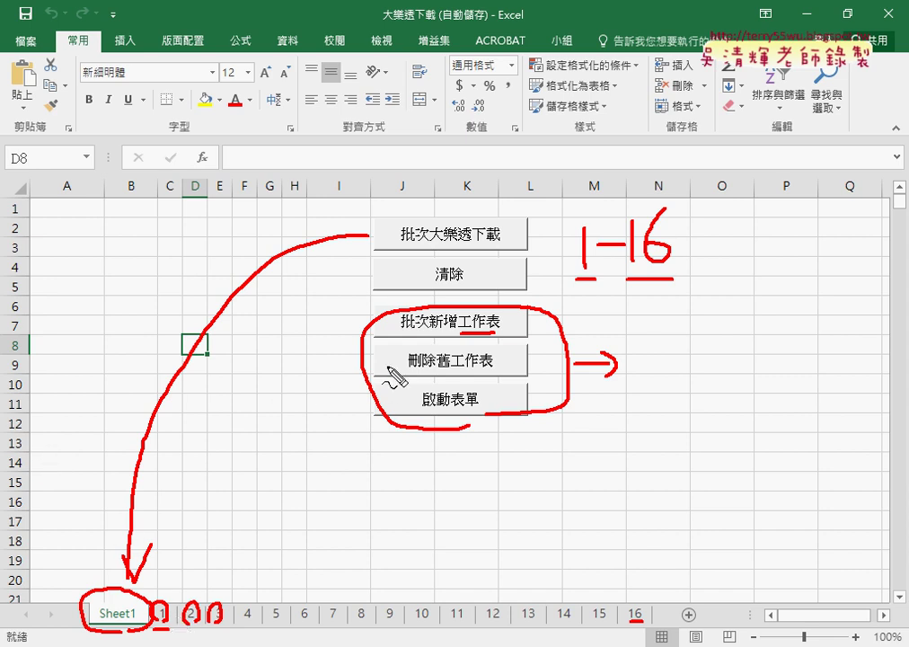
{"action": "left_click_drag", "start_coordinate": [402, 331], "coordinate": [449, 331]}
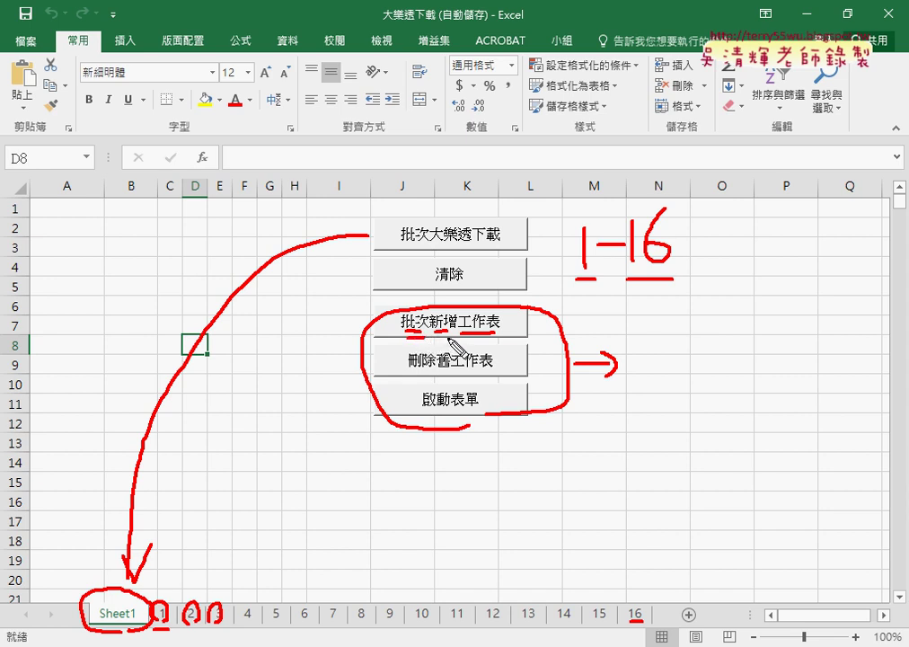
{"action": "left_click_drag", "start_coordinate": [463, 332], "coordinate": [492, 331]}
{"action": "left_click_drag", "start_coordinate": [408, 368], "coordinate": [494, 367]}
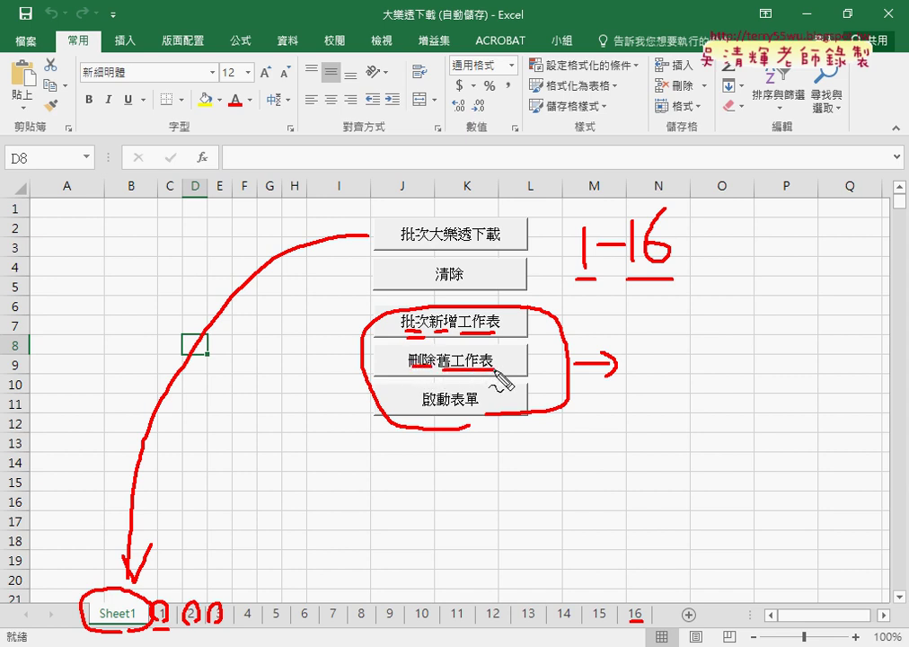
{"action": "mouse_move", "coordinate": [646, 582]}
{"action": "left_mouse_down"}
{"action": "mouse_move", "coordinate": [548, 579]}
{"action": "mouse_move", "coordinate": [572, 593]}
{"action": "left_mouse_up"}
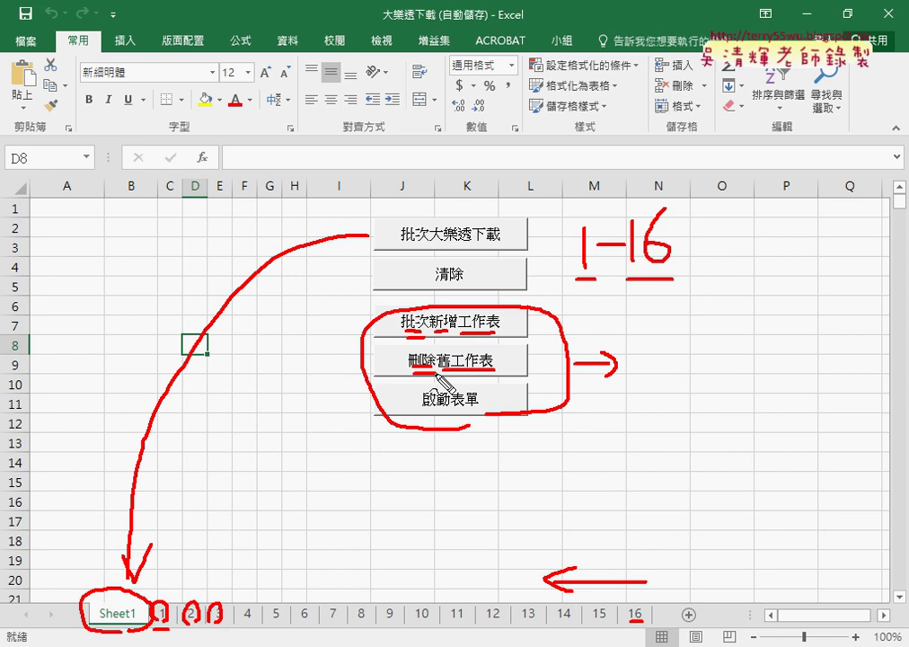
{"action": "left_click_drag", "start_coordinate": [426, 406], "coordinate": [474, 411]}
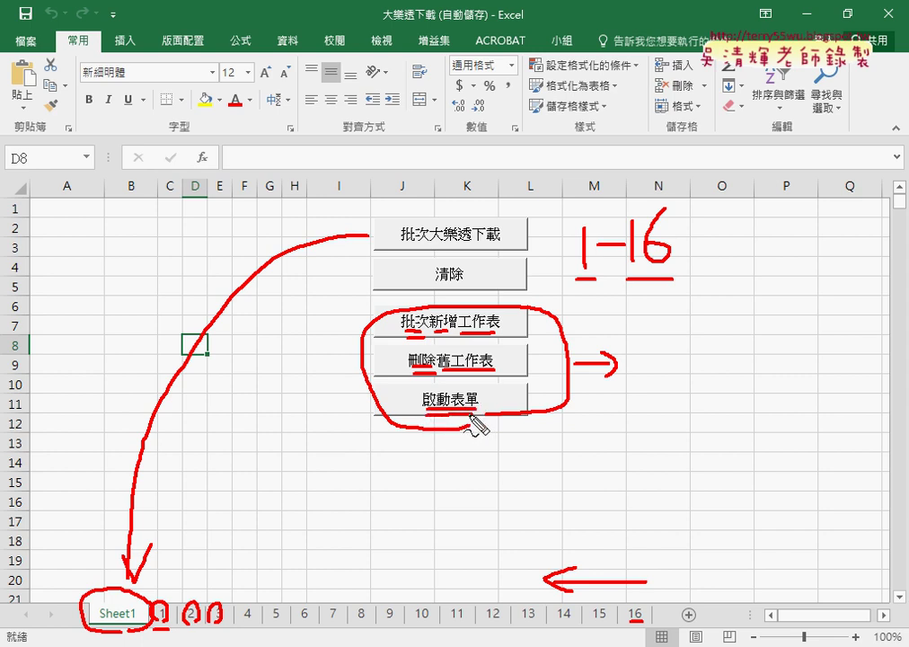
{"action": "left_click_drag", "start_coordinate": [418, 409], "coordinate": [480, 410]}
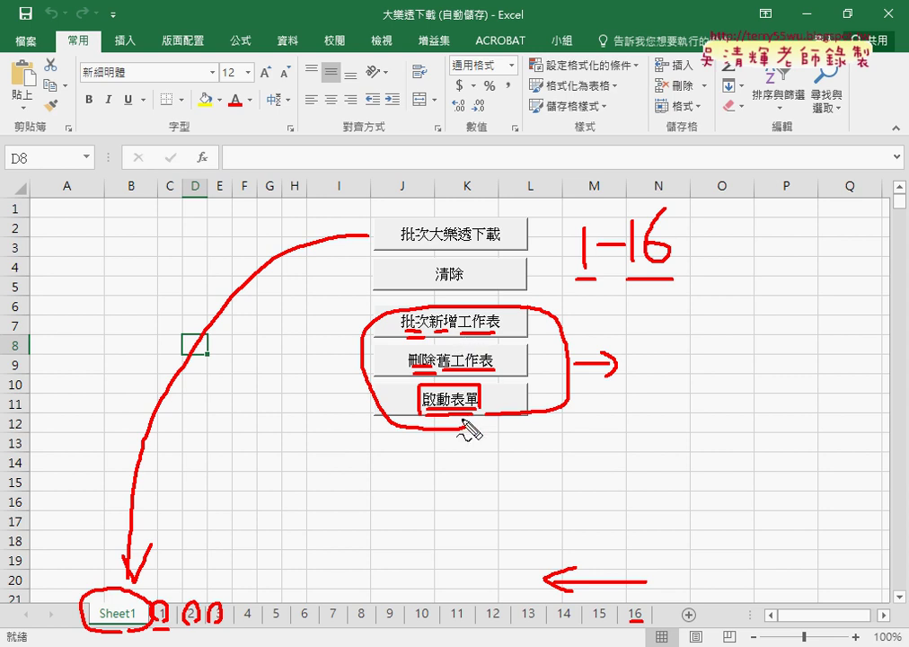
{"action": "key", "text": "Escape"}
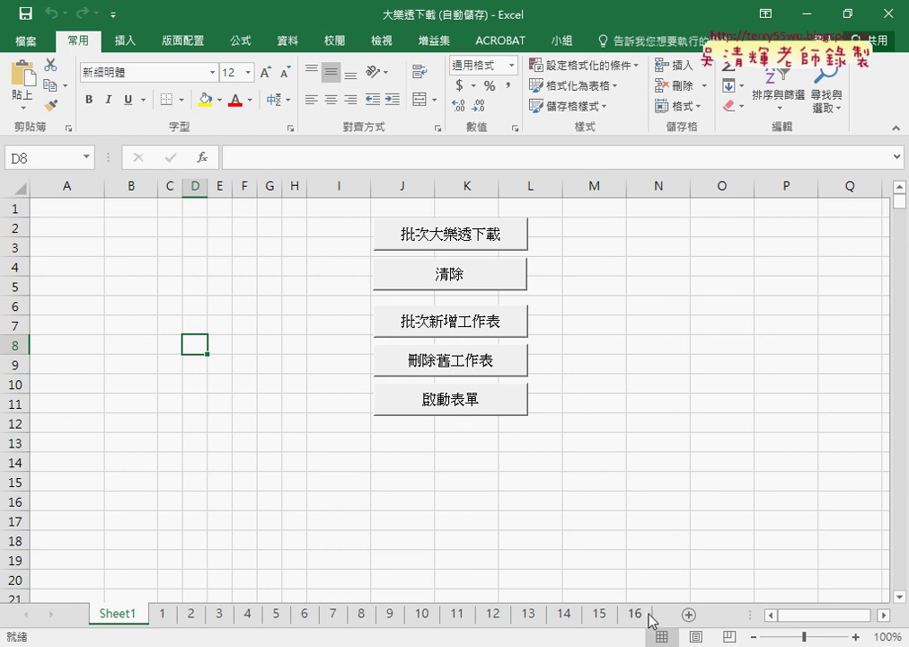
{"action": "left_click_drag", "start_coordinate": [301, 346], "coordinate": [301, 384]}
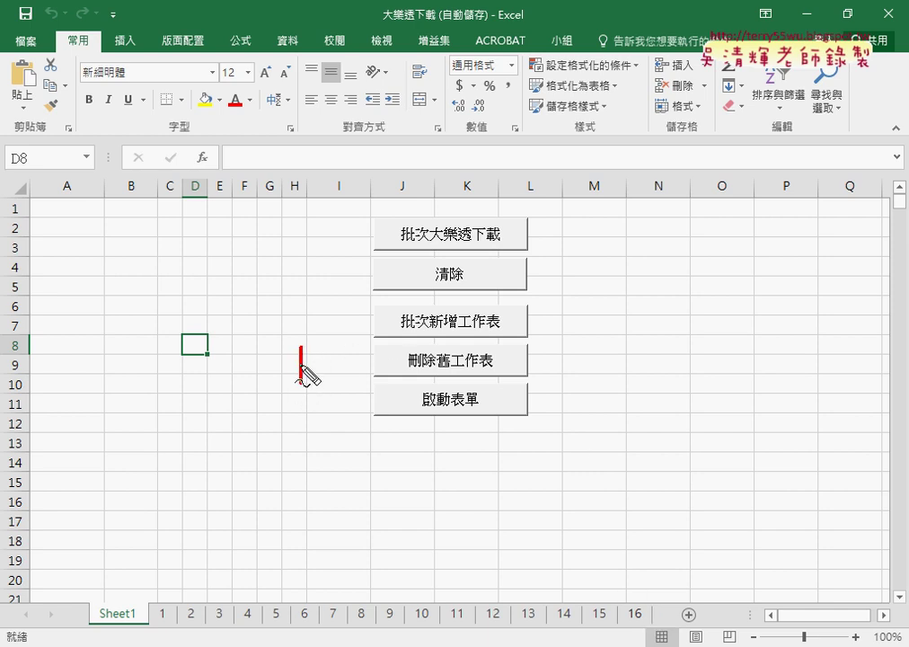
{"action": "left_click_drag", "start_coordinate": [305, 342], "coordinate": [476, 387]}
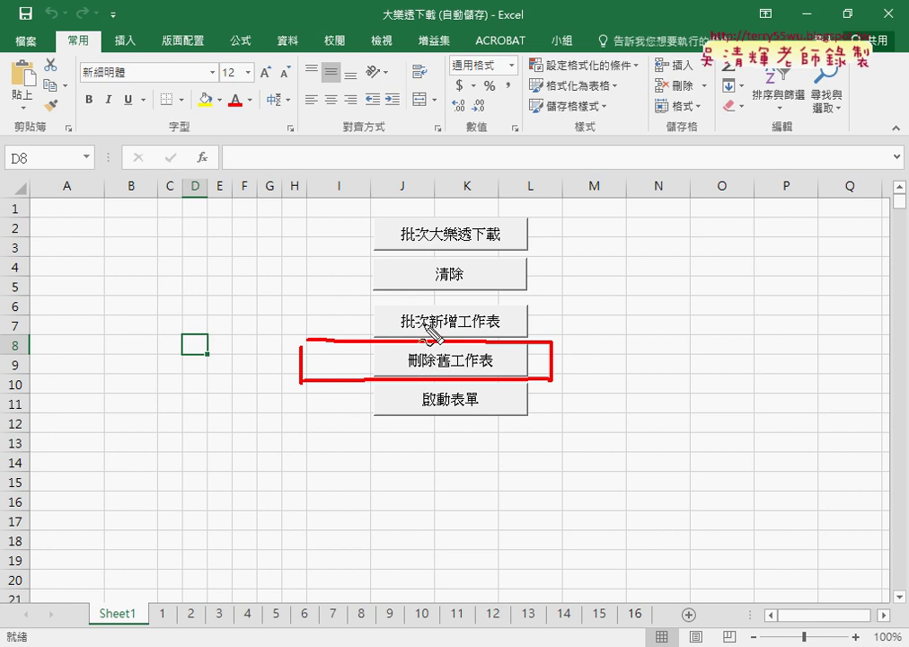
{"action": "left_click_drag", "start_coordinate": [421, 312], "coordinate": [422, 414]}
{"action": "left_click_drag", "start_coordinate": [359, 317], "coordinate": [359, 401]}
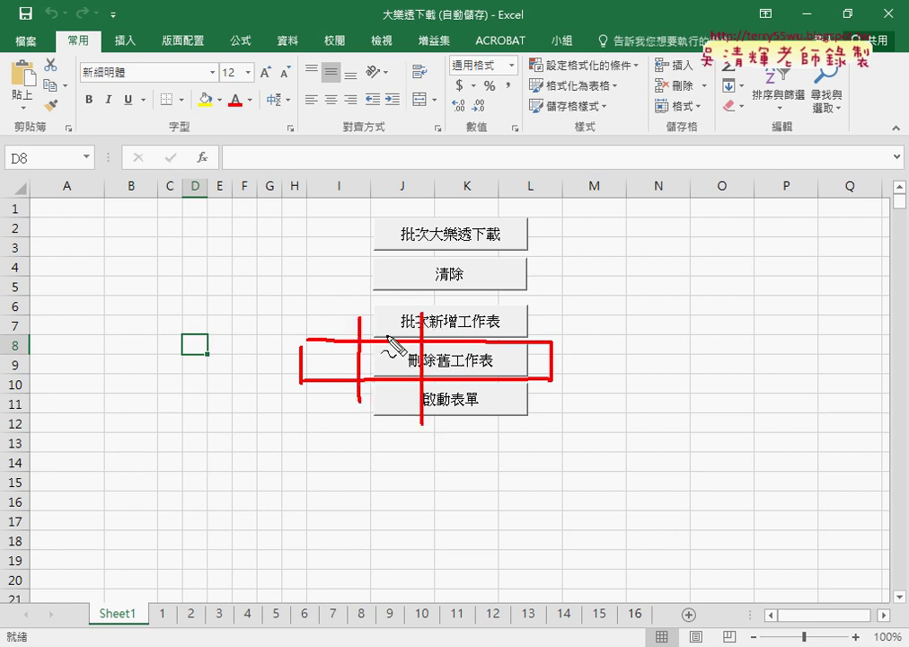
{"action": "left_click_drag", "start_coordinate": [390, 316], "coordinate": [390, 401]}
{"action": "mouse_move", "coordinate": [332, 323]}
{"action": "left_mouse_down"}
{"action": "mouse_move", "coordinate": [333, 396]}
{"action": "mouse_move", "coordinate": [315, 385]}
{"action": "left_mouse_up"}
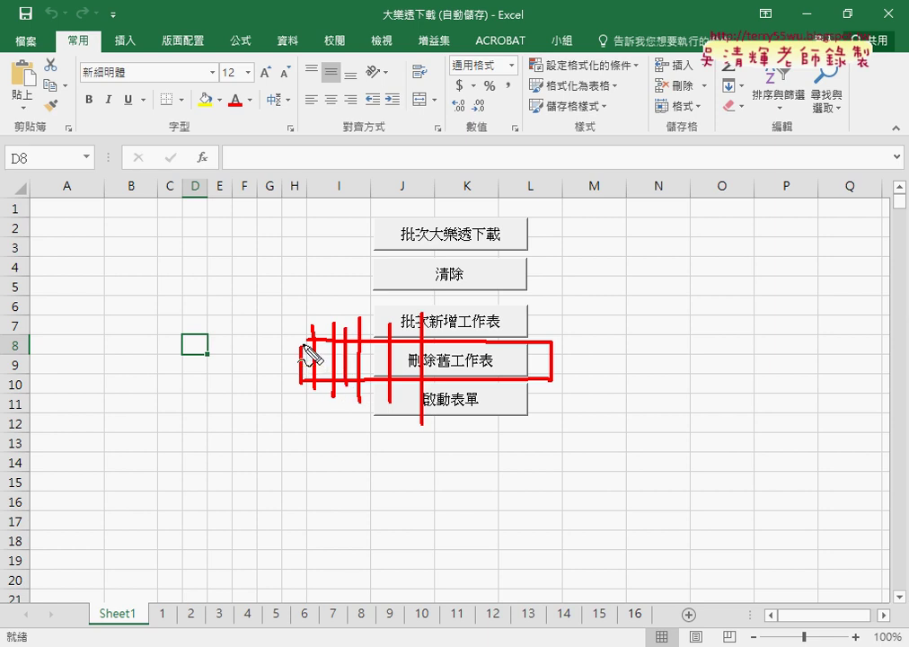
{"action": "mouse_move", "coordinate": [307, 352]}
{"action": "left_mouse_down"}
{"action": "mouse_move", "coordinate": [335, 390]}
{"action": "mouse_move", "coordinate": [548, 418]}
{"action": "mouse_move", "coordinate": [513, 429]}
{"action": "left_mouse_up"}
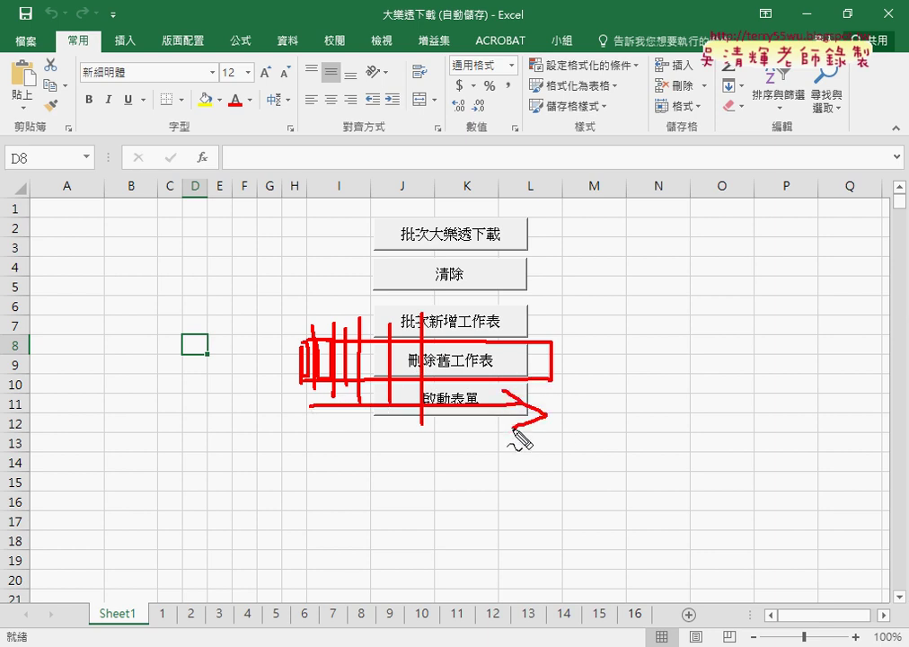
{"action": "key", "text": "Escape"}
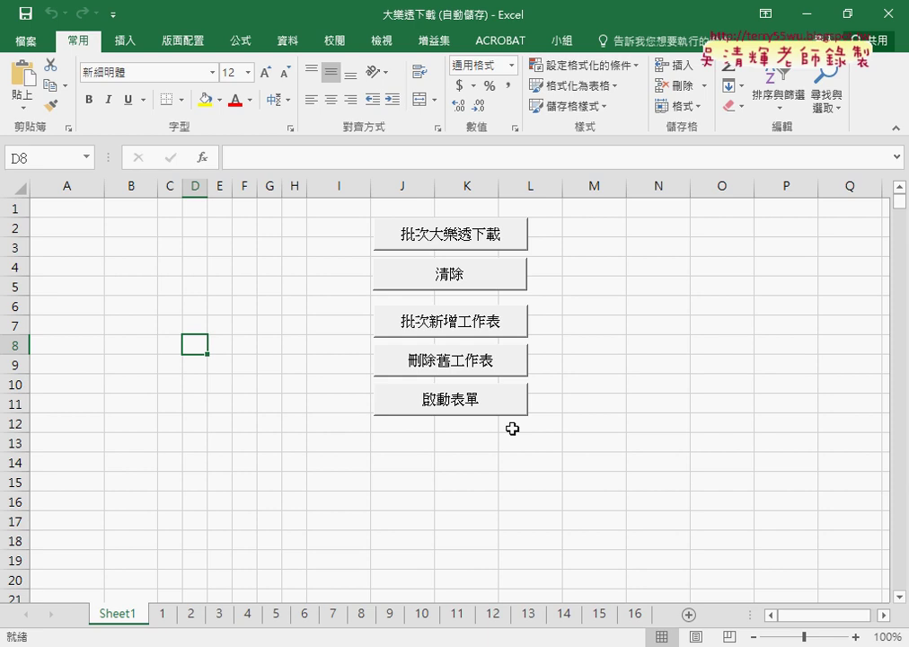
Delete the old numbered sheets with 刪除舊工作表, then run 啟動表單 to recreate sheets 1–16
{"action": "left_click", "coordinate": [459, 363]}
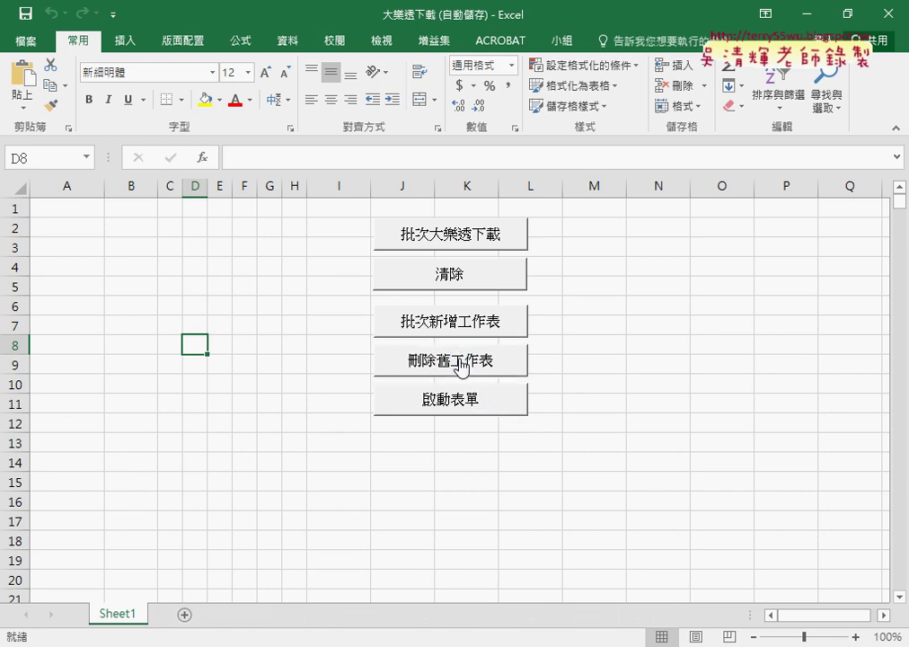
{"action": "left_click", "coordinate": [462, 410]}
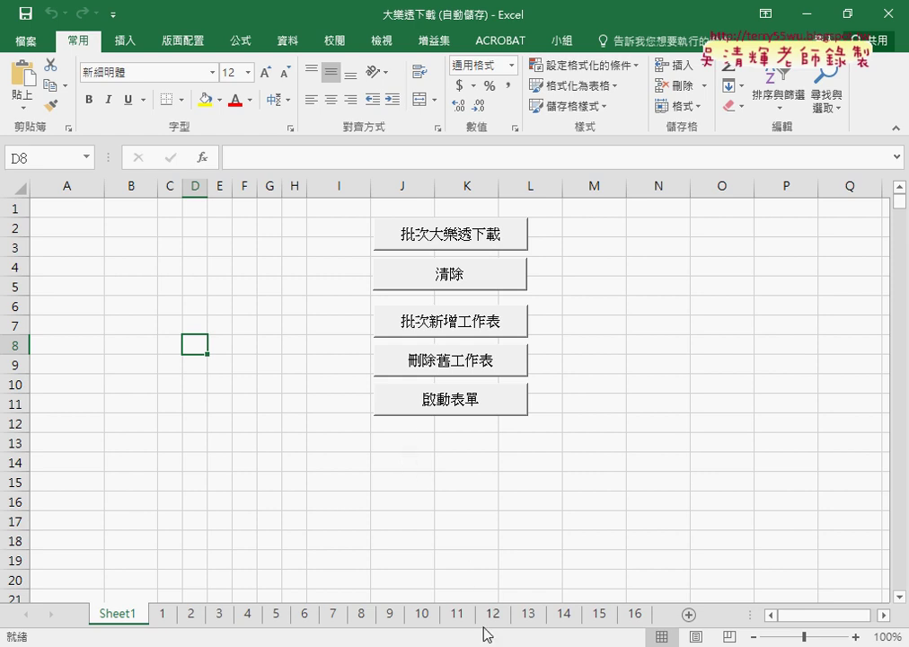
Switch to Google Groups, open the 第9次 course post, and follow its 完整影音 YouTube playlist link
{"action": "mouse_move", "coordinate": [500, 646]}
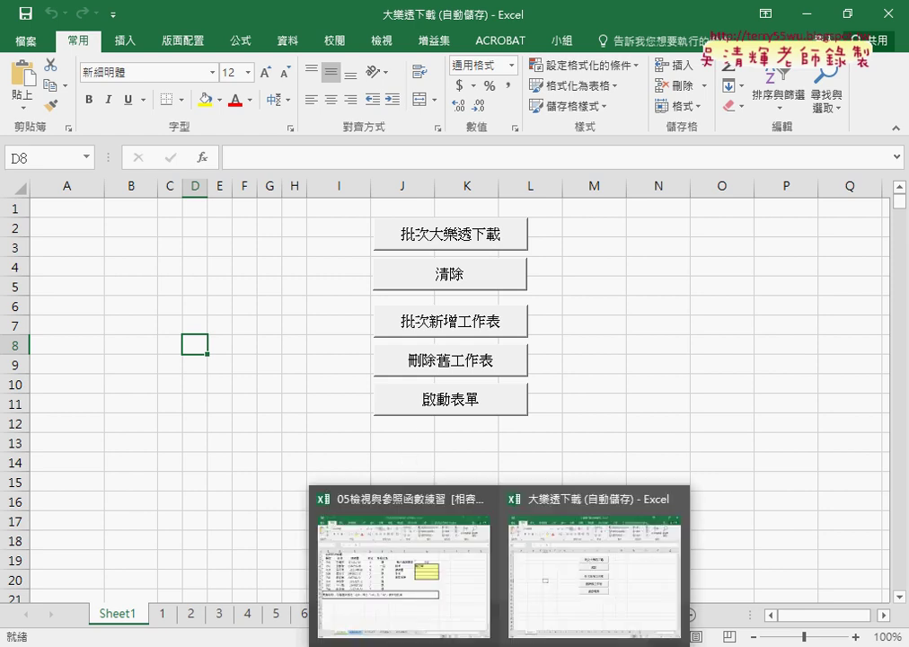
{"action": "mouse_move", "coordinate": [243, 646]}
{"action": "left_click", "coordinate": [235, 600]}
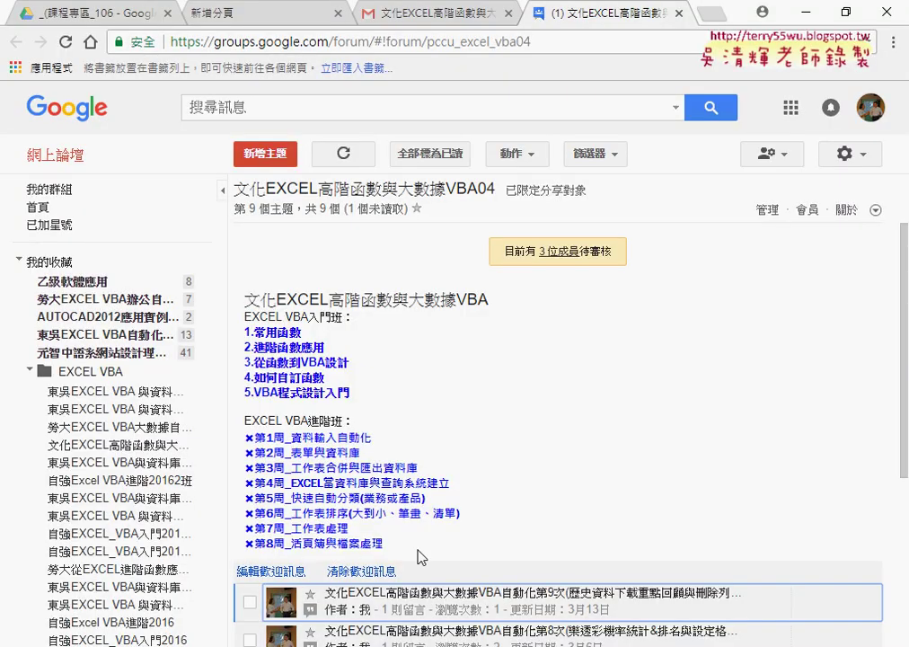
{"action": "left_click", "coordinate": [404, 600]}
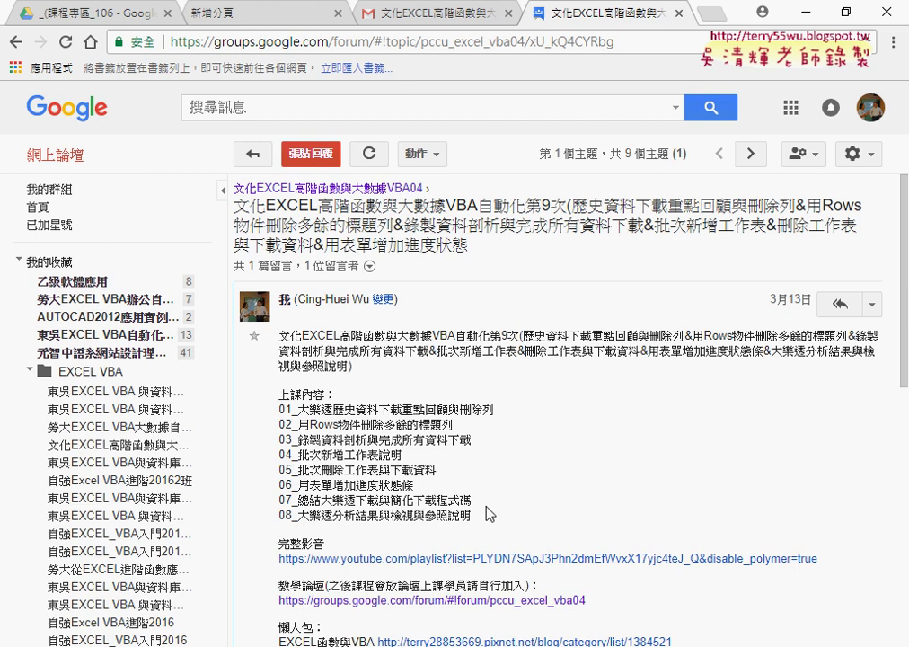
{"action": "scroll", "coordinate": [489, 510], "scroll_direction": "down", "scroll_amount": 2}
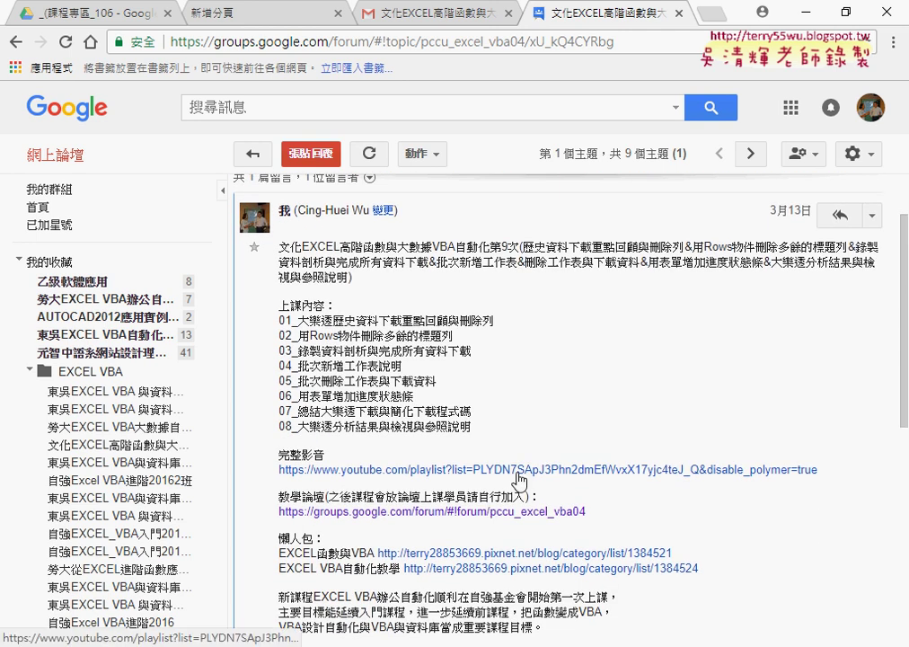
{"action": "left_click", "coordinate": [519, 479]}
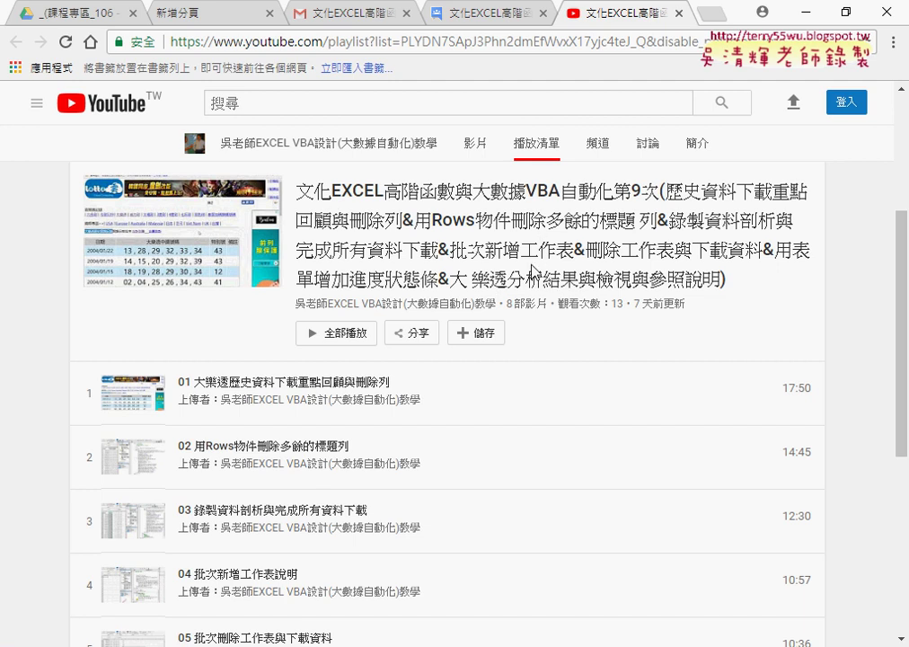
Close the YouTube playlist tab
{"action": "scroll", "coordinate": [591, 255], "scroll_direction": "down", "scroll_amount": 1}
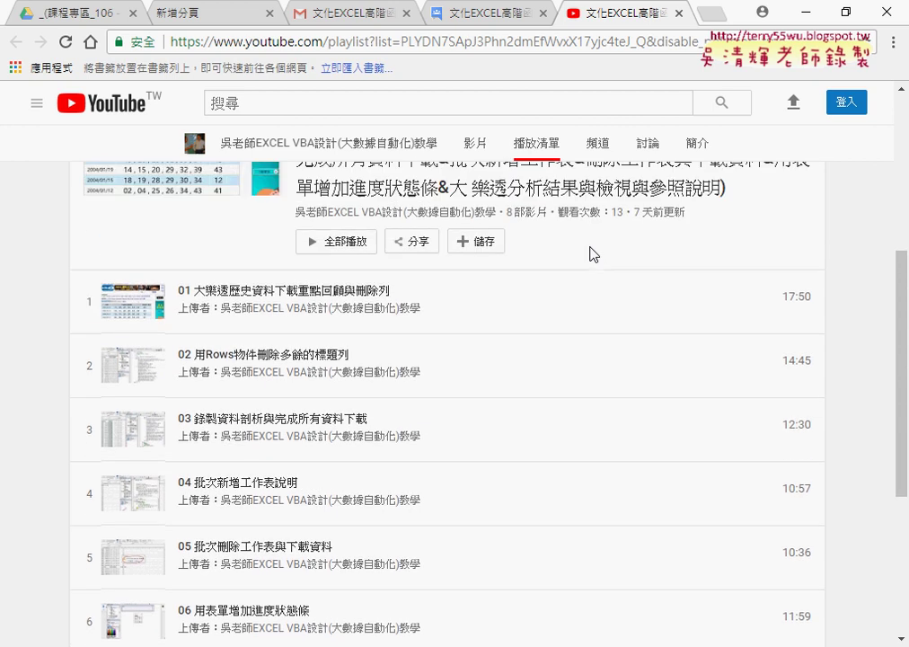
{"action": "scroll", "coordinate": [591, 255], "scroll_direction": "up", "scroll_amount": 3}
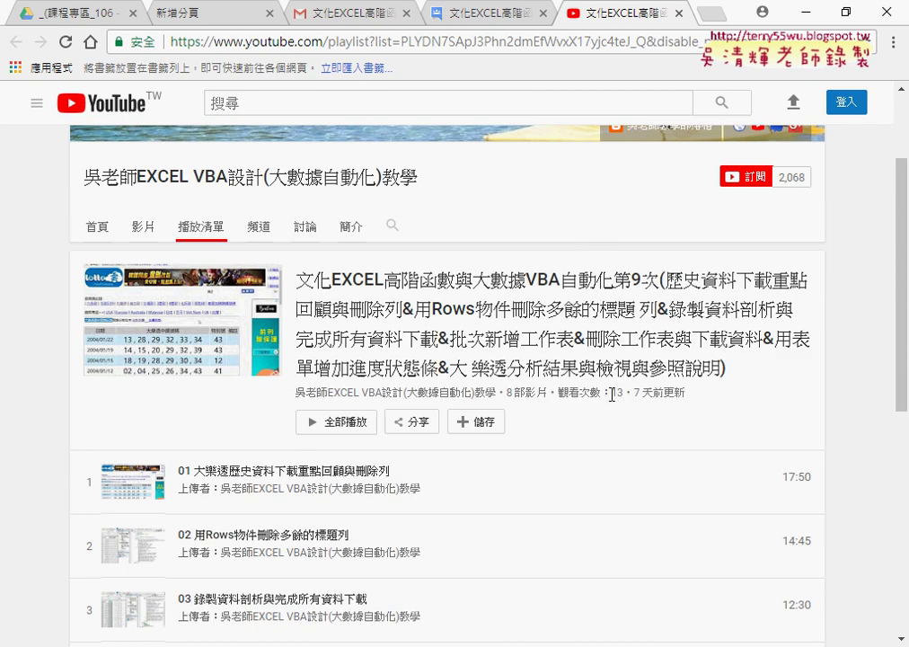
{"action": "left_click", "coordinate": [679, 14]}
Bring up the 05檢視參照函數 folder in File Explorer from the taskbar
{"action": "scroll", "coordinate": [617, 325], "scroll_direction": "down", "scroll_amount": 1}
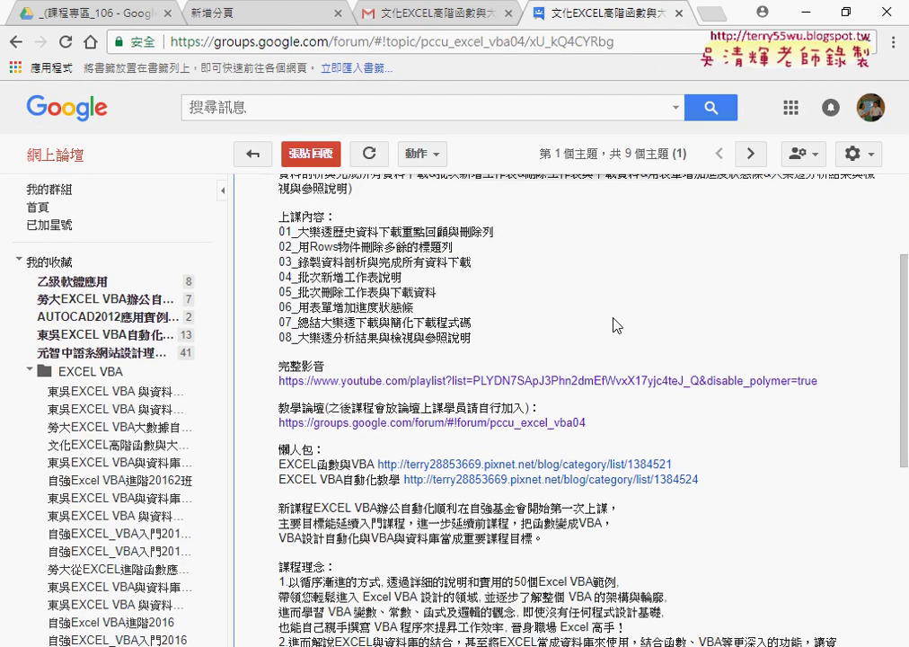
{"action": "mouse_move", "coordinate": [500, 646]}
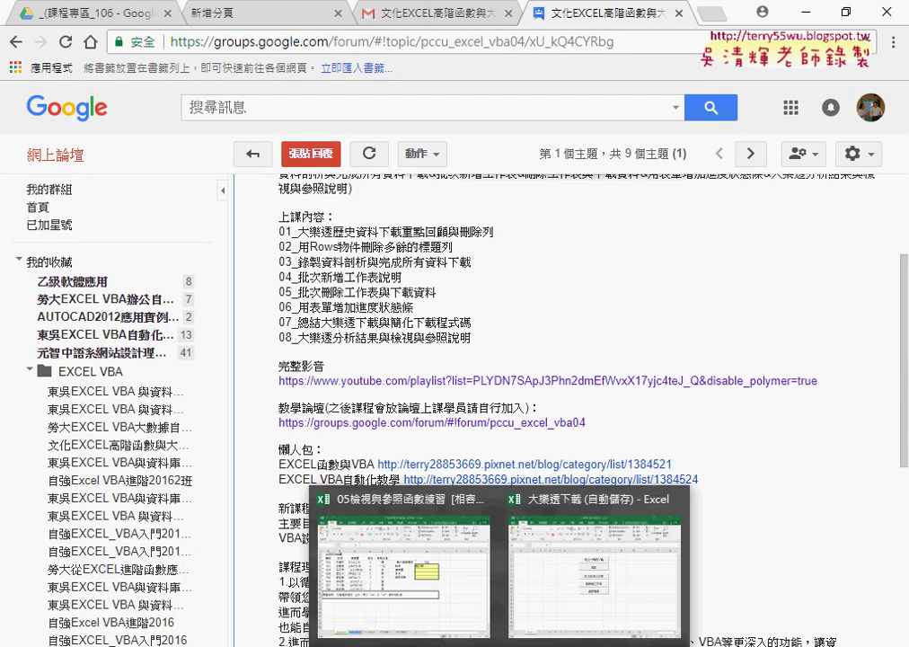
{"action": "mouse_move", "coordinate": [323, 646]}
{"action": "left_click", "coordinate": [321, 588]}
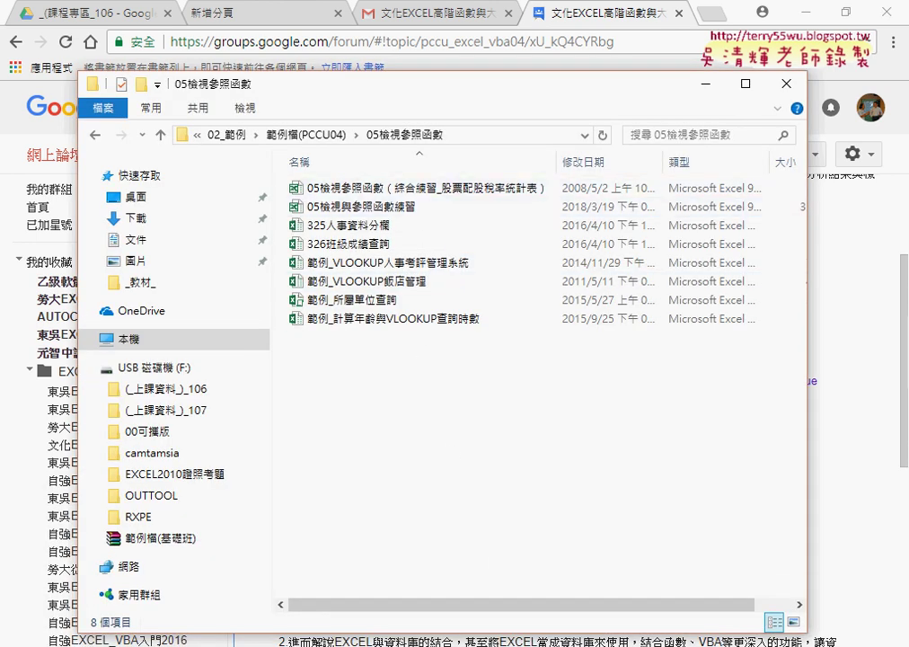
Bring the 05檢視與參照函數練習 workbook forward and inspect H4's VLOOKUP name formula
{"action": "mouse_move", "coordinate": [500, 645]}
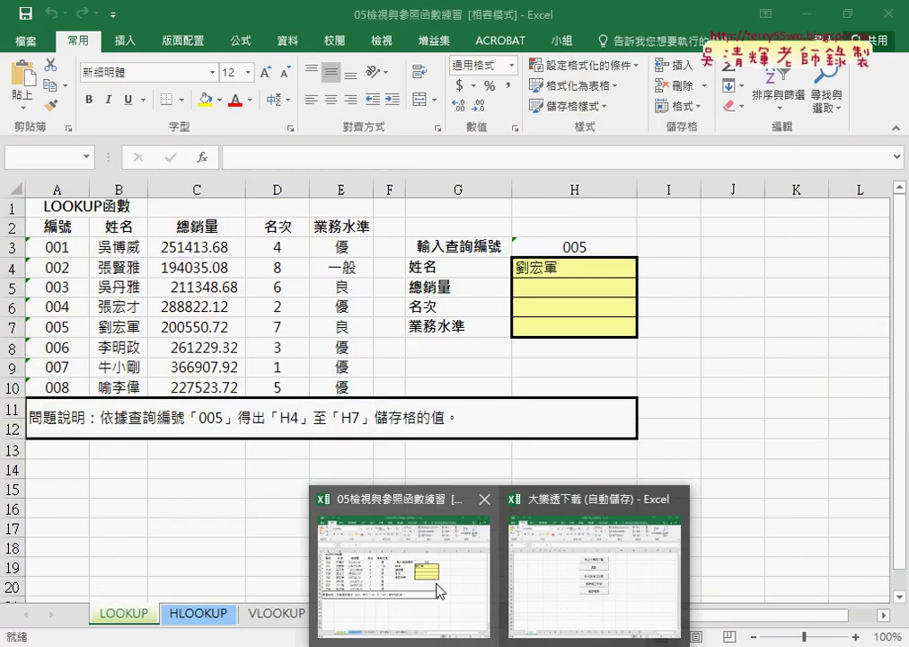
{"action": "left_click", "coordinate": [438, 590]}
{"action": "left_click", "coordinate": [461, 566]}
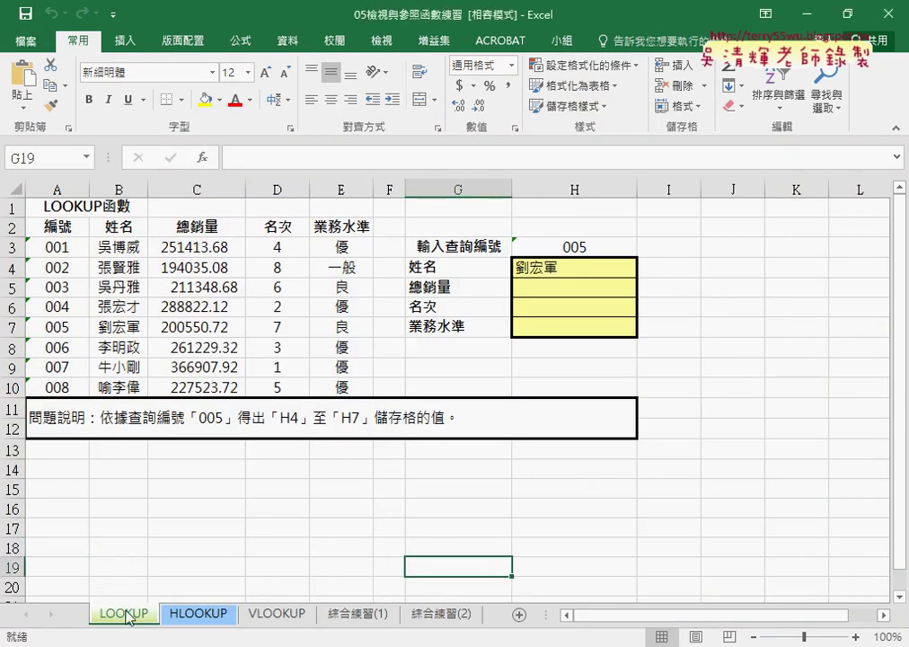
{"action": "left_click", "coordinate": [579, 272]}
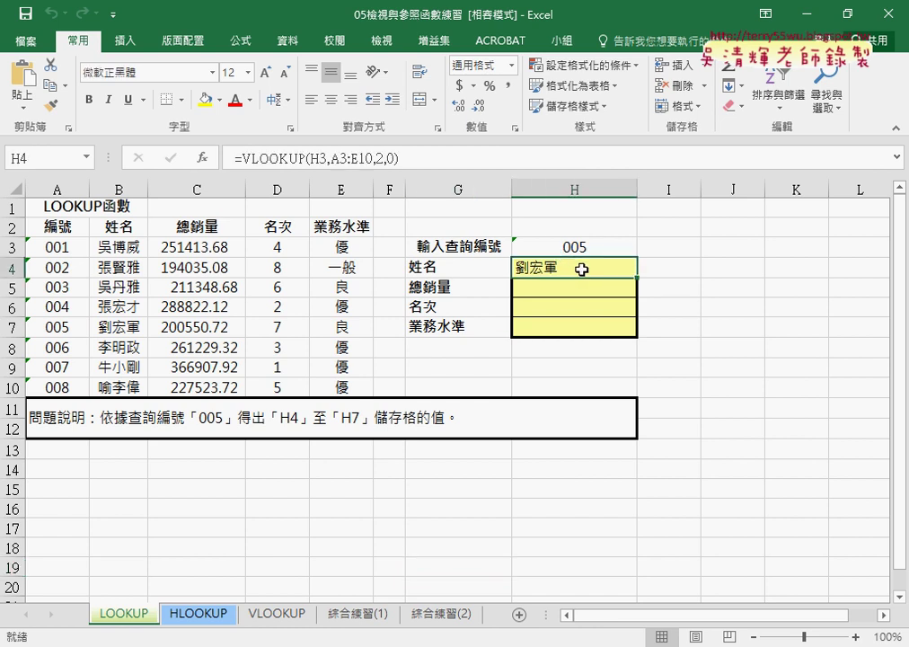
Change the lookup ID in H3 from 005 to 009, making H4 show #N/A
{"action": "left_click", "coordinate": [577, 247]}
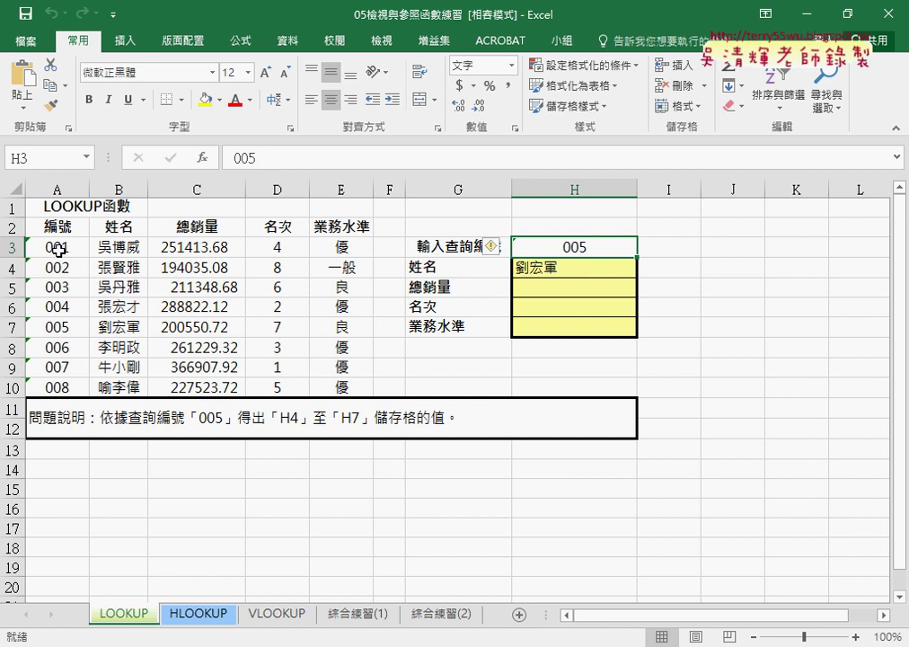
{"action": "double_click", "coordinate": [583, 245]}
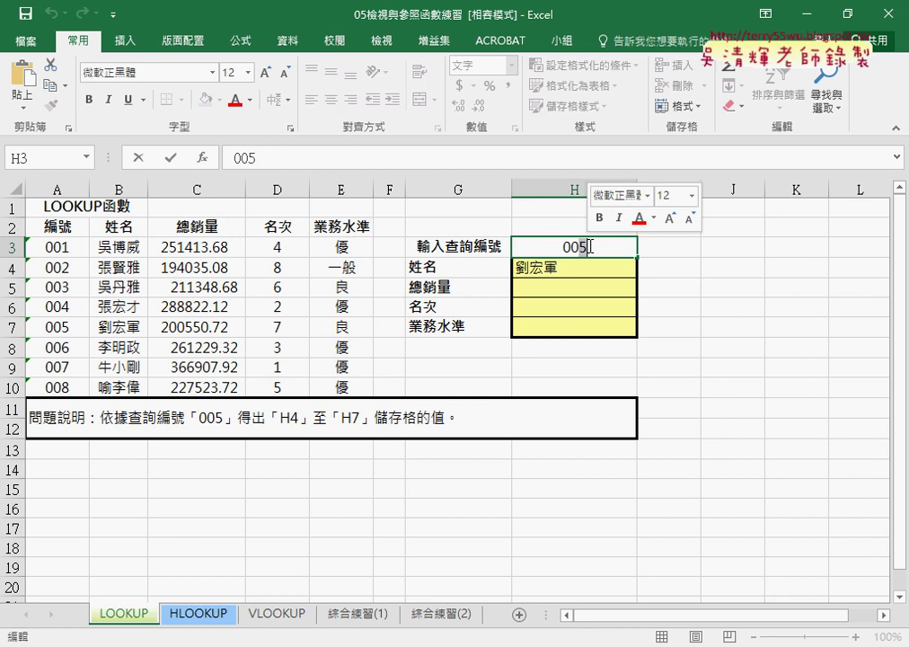
{"action": "key", "text": "BackSpace"}
{"action": "type", "text": "9"}
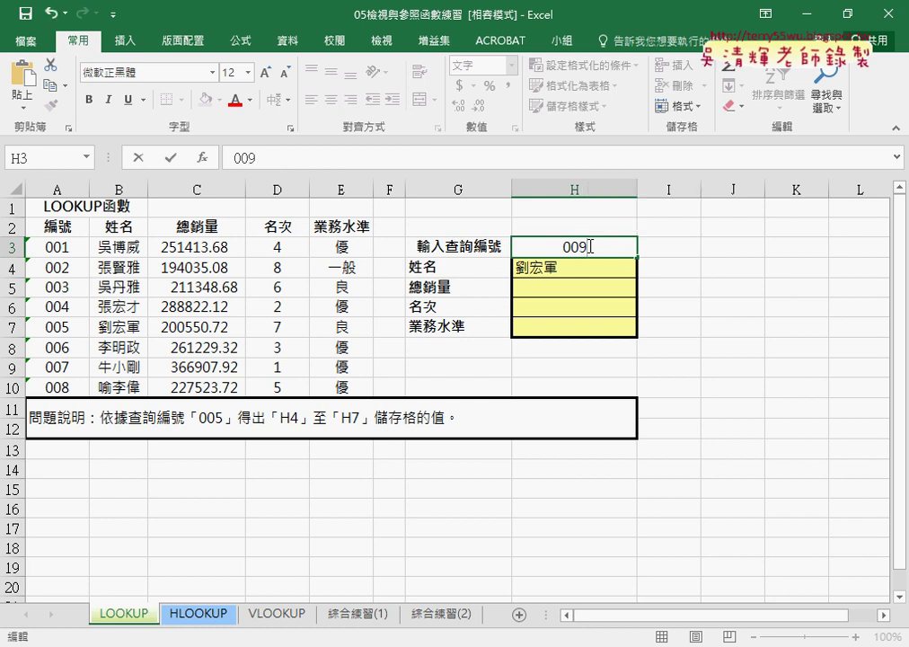
{"action": "key", "text": "Return"}
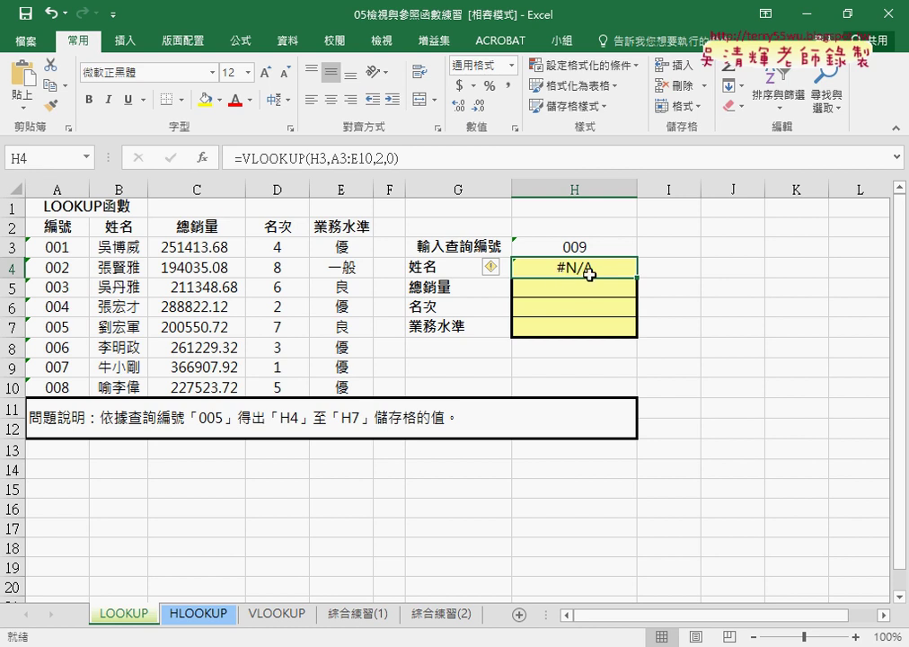
{"action": "left_click", "coordinate": [587, 246]}
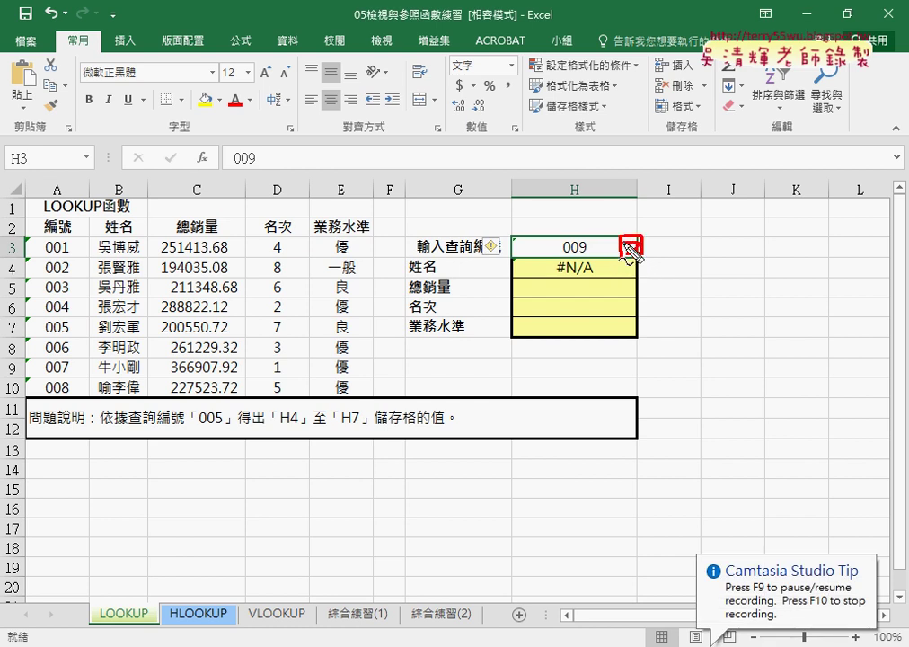
{"action": "mouse_move", "coordinate": [509, 251]}
{"action": "left_mouse_down"}
{"action": "mouse_move", "coordinate": [611, 235]}
{"action": "mouse_move", "coordinate": [518, 262]}
{"action": "left_mouse_up"}
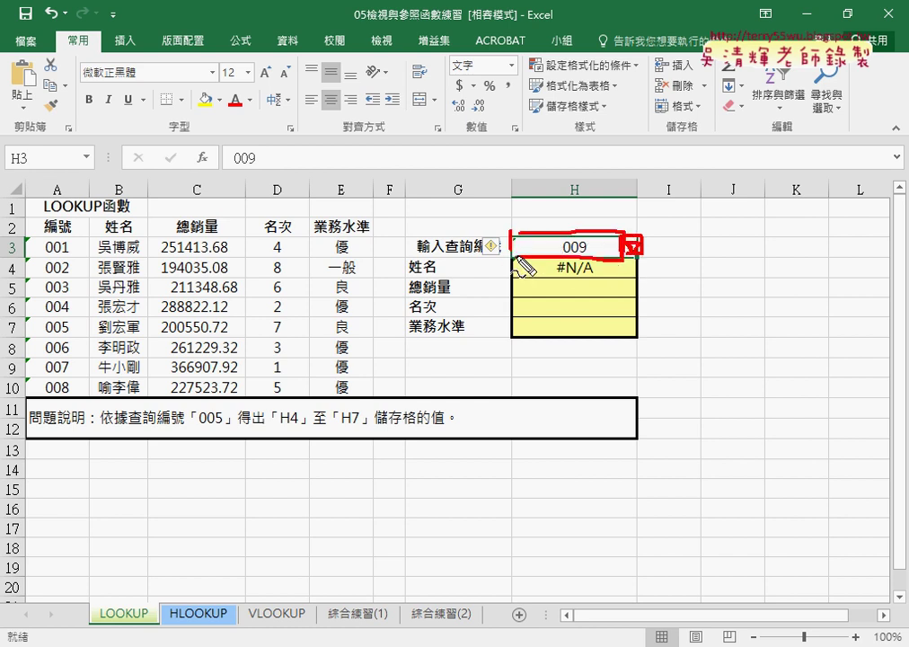
{"action": "mouse_move", "coordinate": [724, 328]}
{"action": "left_mouse_down"}
{"action": "mouse_move", "coordinate": [641, 247]}
{"action": "mouse_move", "coordinate": [669, 265]}
{"action": "left_mouse_up"}
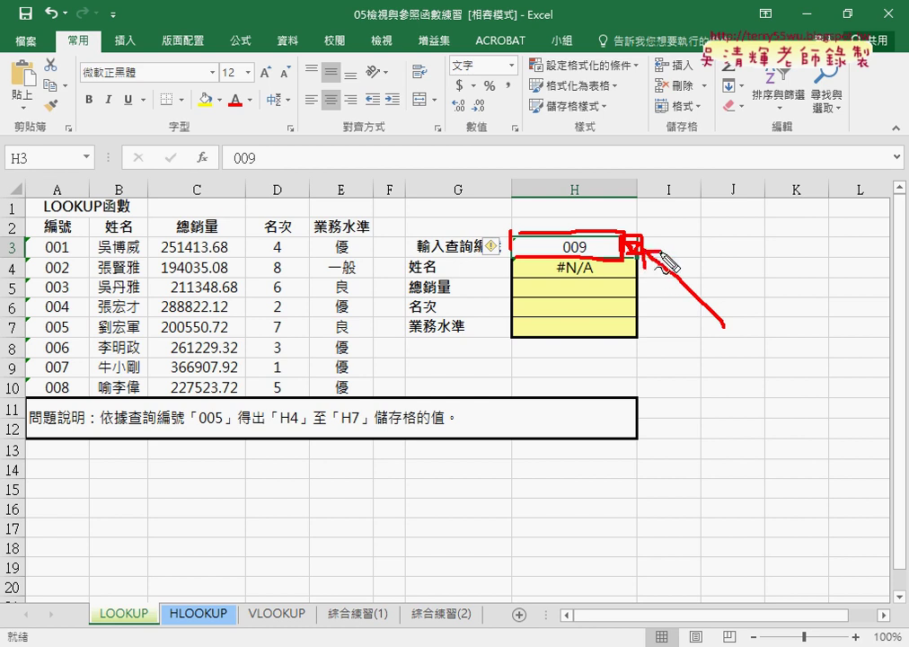
{"action": "left_click_drag", "start_coordinate": [27, 238], "coordinate": [29, 395]}
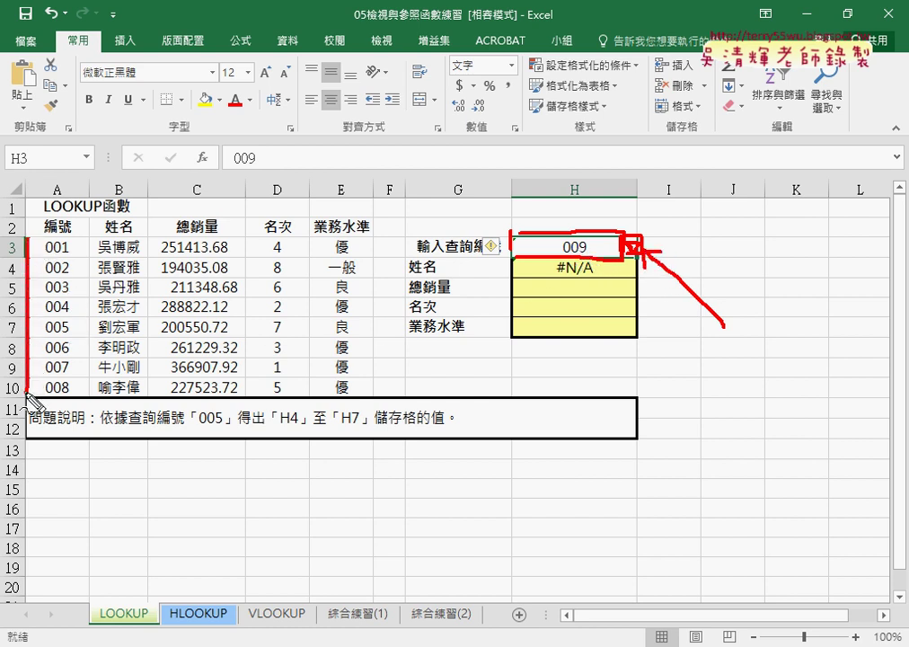
{"action": "mouse_move", "coordinate": [32, 236]}
{"action": "left_mouse_down"}
{"action": "mouse_move", "coordinate": [76, 261]}
{"action": "mouse_move", "coordinate": [31, 395]}
{"action": "left_mouse_up"}
{"action": "mouse_move", "coordinate": [72, 219]}
{"action": "left_mouse_down"}
{"action": "mouse_move", "coordinate": [544, 162]}
{"action": "mouse_move", "coordinate": [576, 236]}
{"action": "mouse_move", "coordinate": [592, 220]}
{"action": "left_mouse_up"}
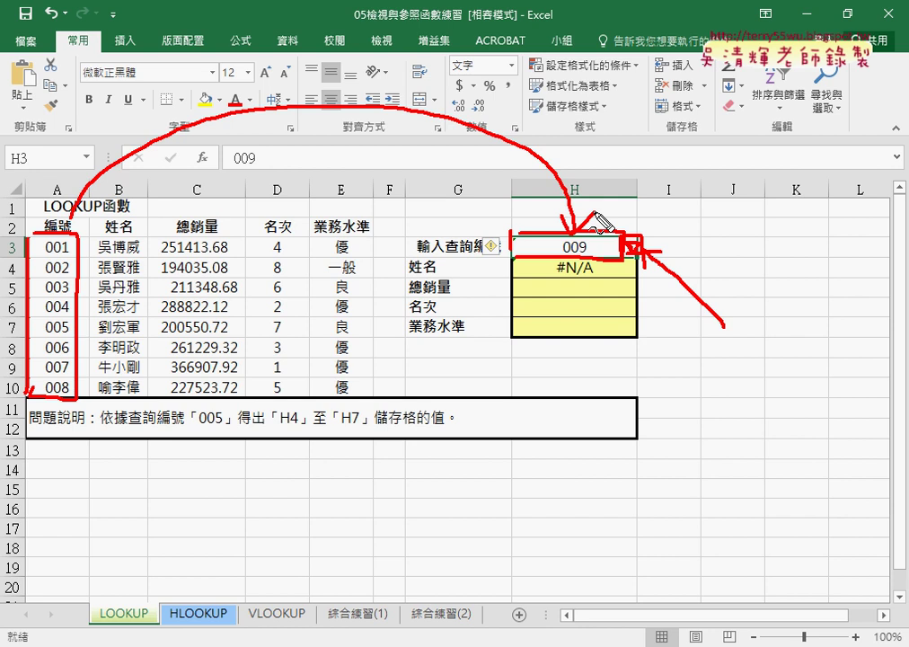
{"action": "key", "text": "Escape"}
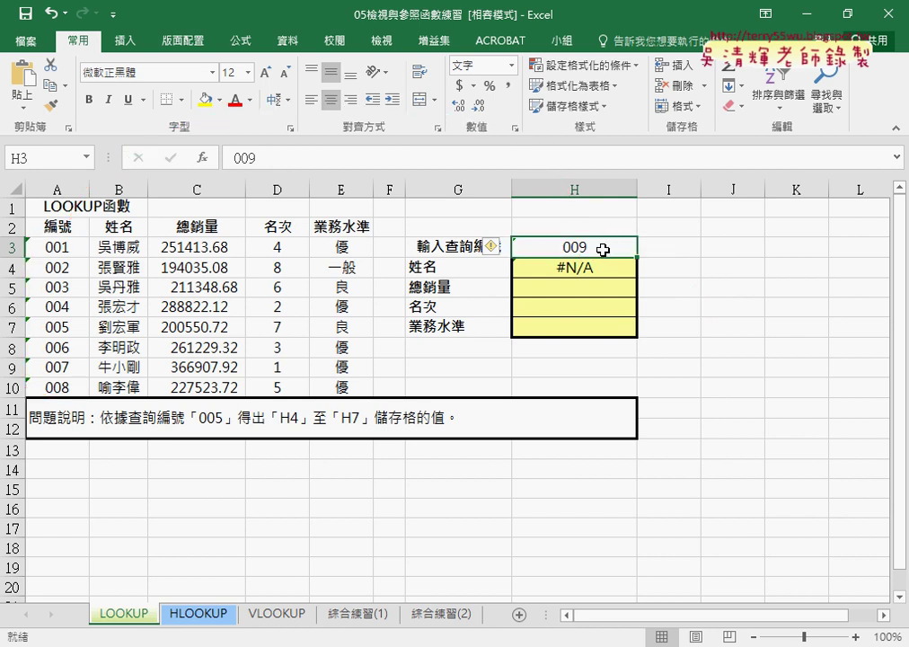
Give H3 a List data validation with source =$A$3:$A$10 selected from the ID column
{"action": "left_click", "coordinate": [287, 42]}
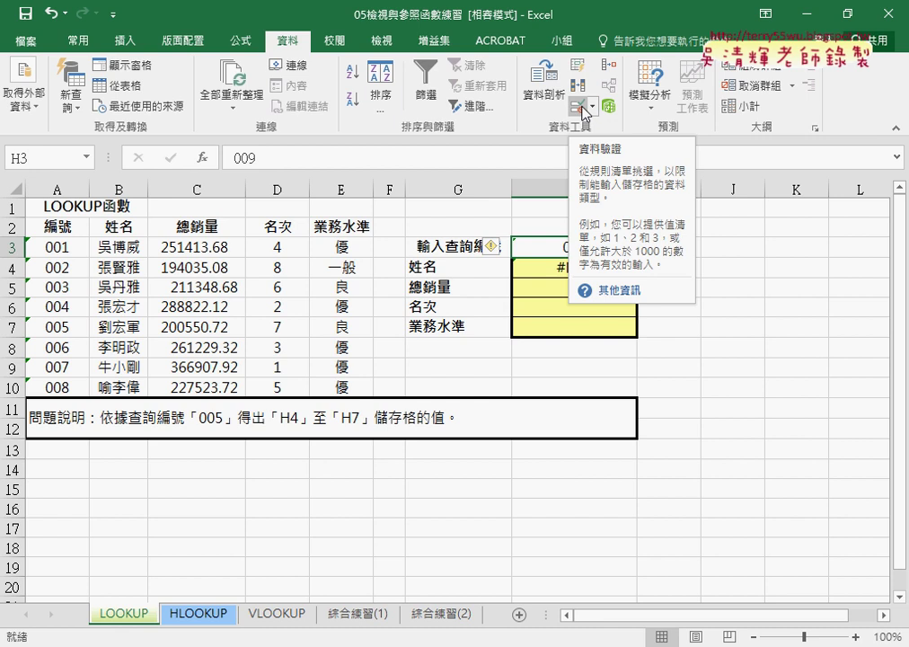
{"action": "left_click", "coordinate": [584, 107]}
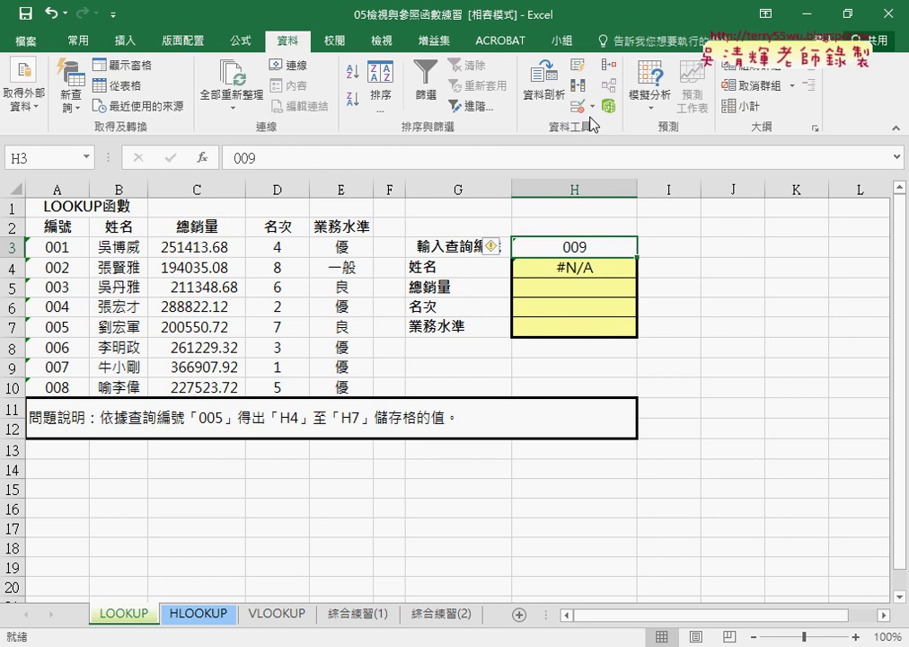
{"action": "left_click", "coordinate": [582, 116]}
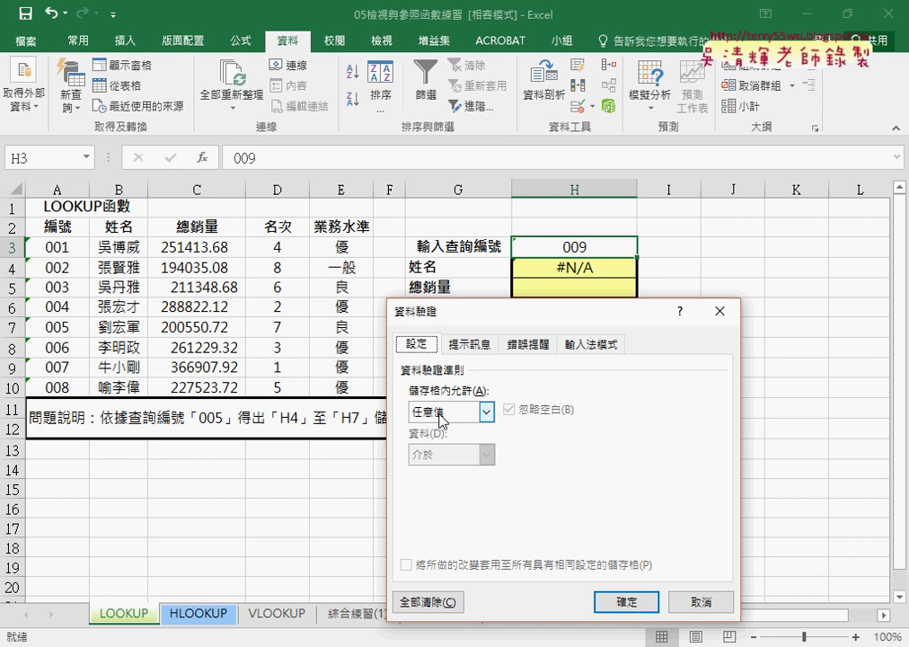
{"action": "left_click", "coordinate": [486, 412]}
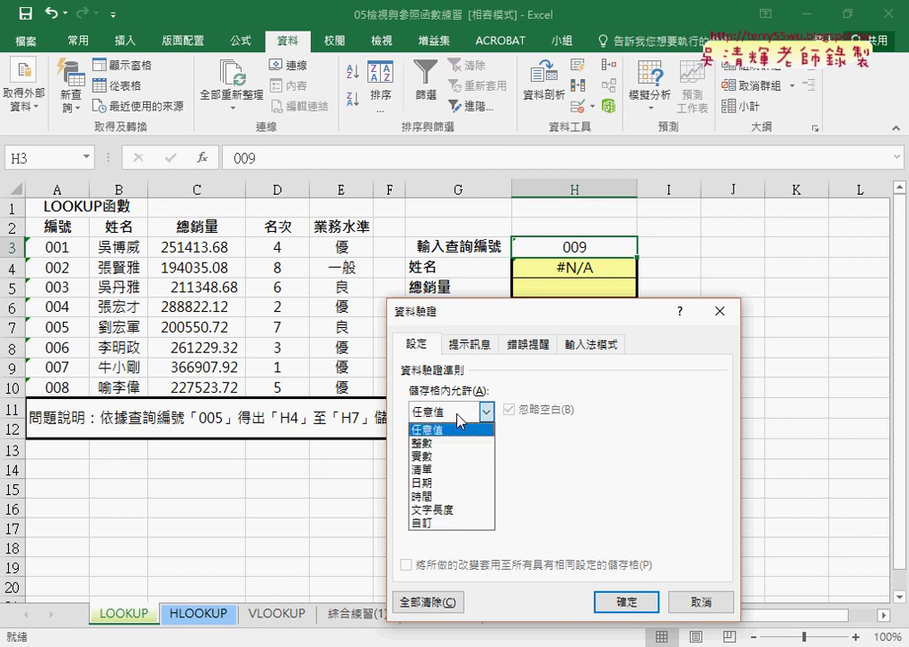
{"action": "left_click", "coordinate": [459, 469]}
{"action": "left_click", "coordinate": [458, 494]}
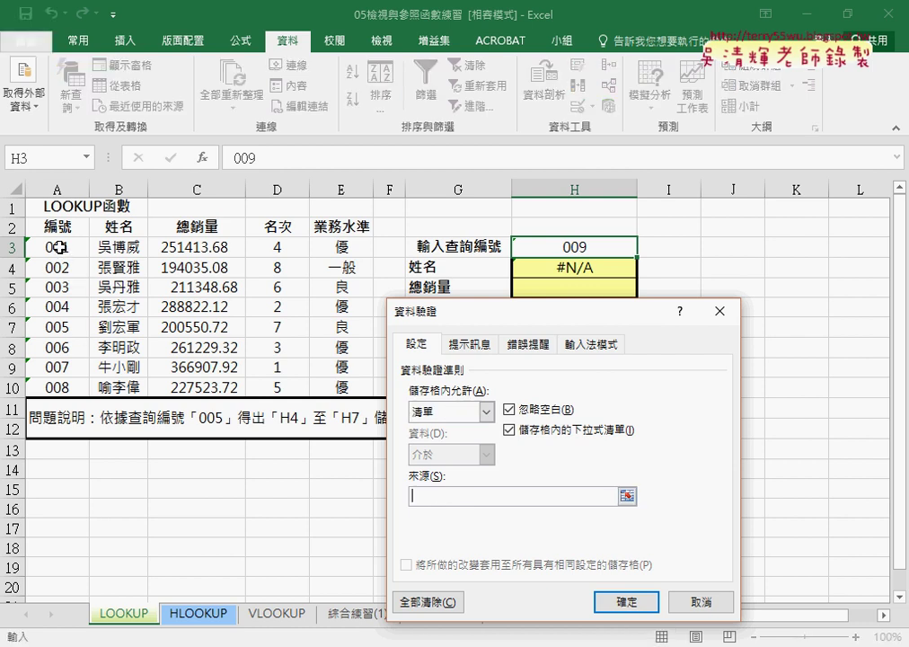
{"action": "left_click_drag", "start_coordinate": [58, 247], "coordinate": [74, 388]}
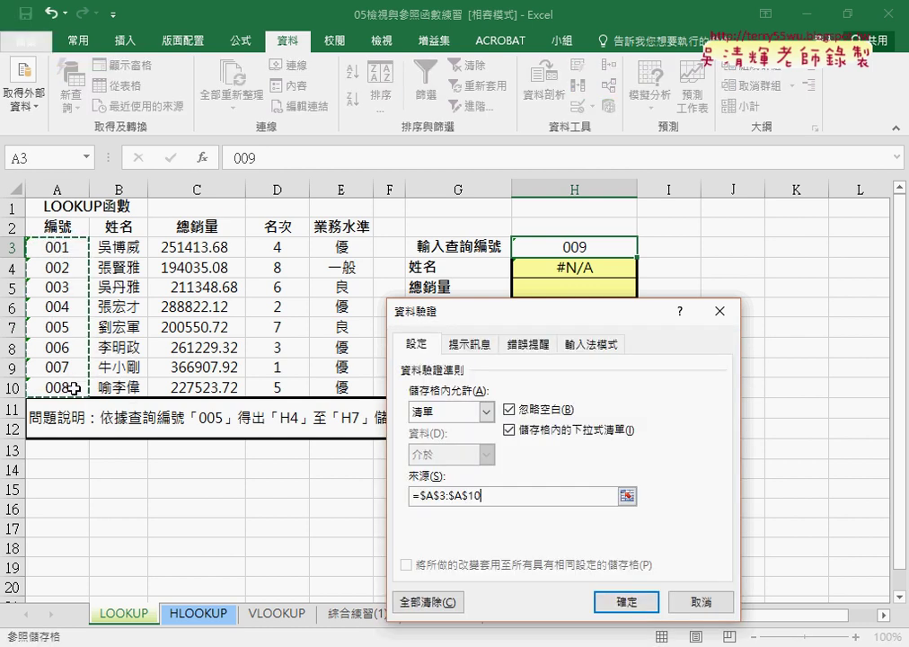
{"action": "left_click", "coordinate": [625, 604]}
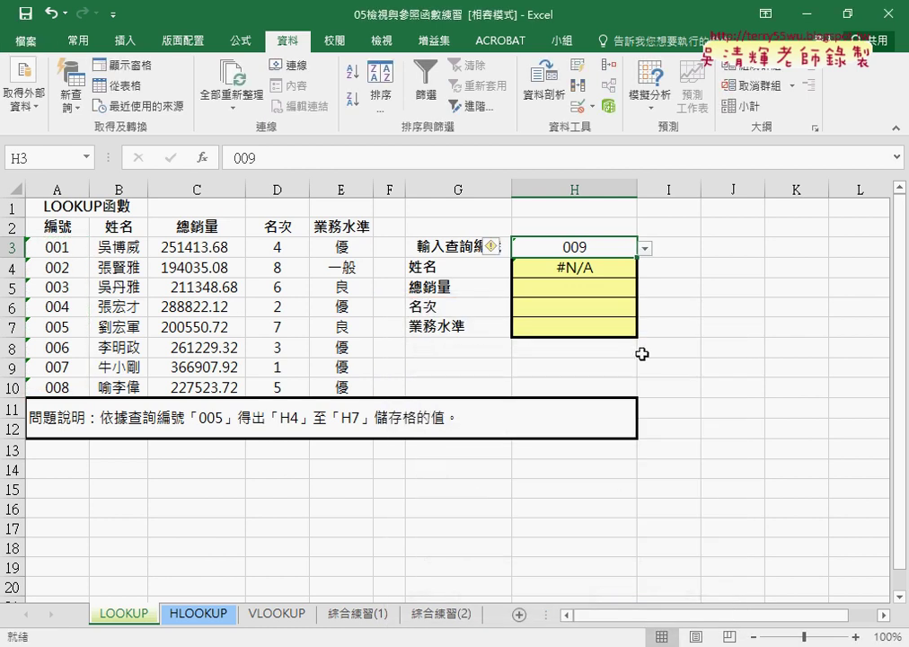
{"action": "left_click", "coordinate": [645, 250]}
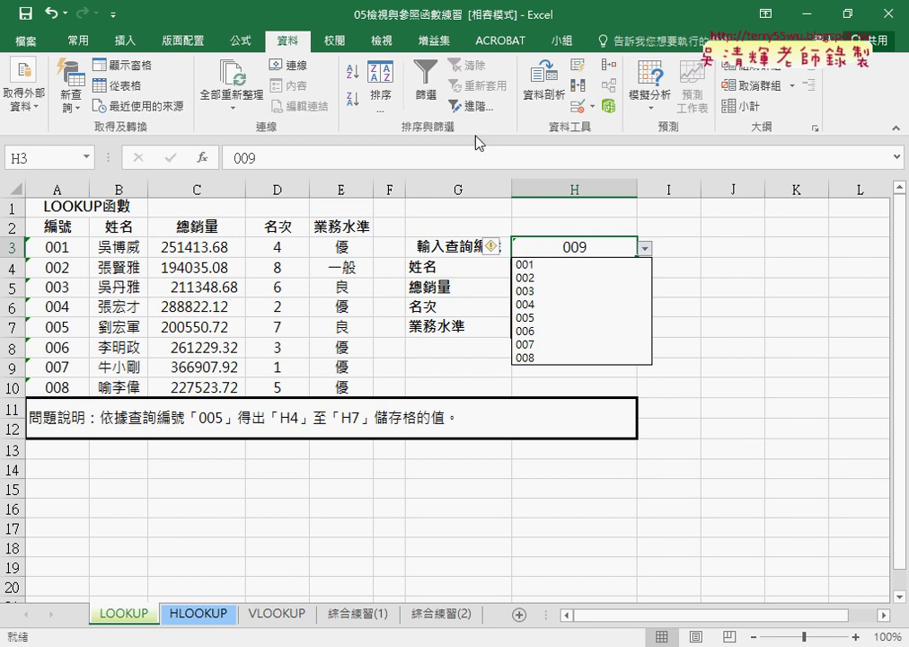
{"action": "left_click", "coordinate": [578, 104]}
{"action": "left_click", "coordinate": [579, 103]}
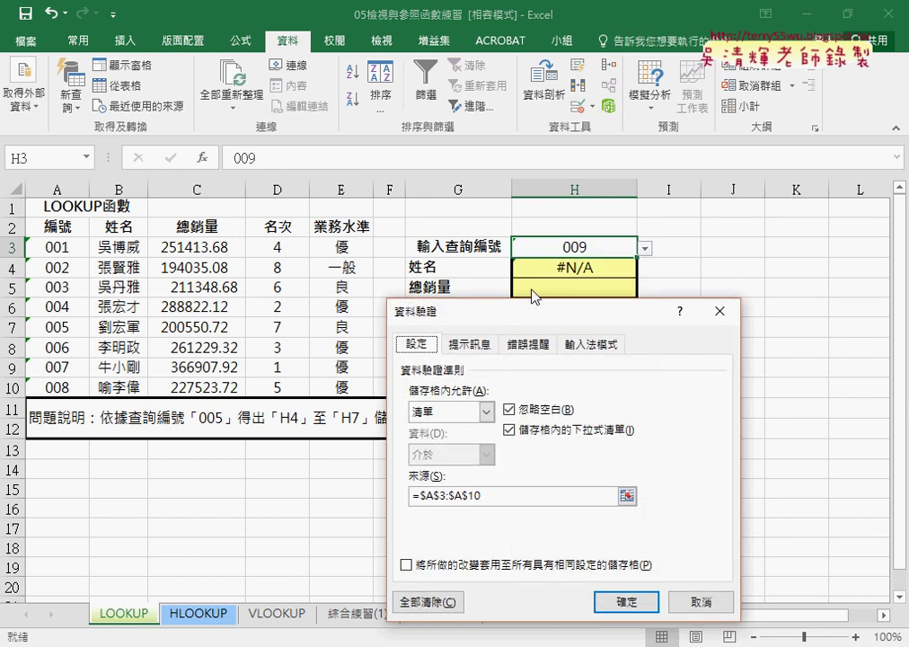
{"action": "left_click_drag", "start_coordinate": [507, 312], "coordinate": [687, 175]}
{"action": "left_click", "coordinate": [590, 358]}
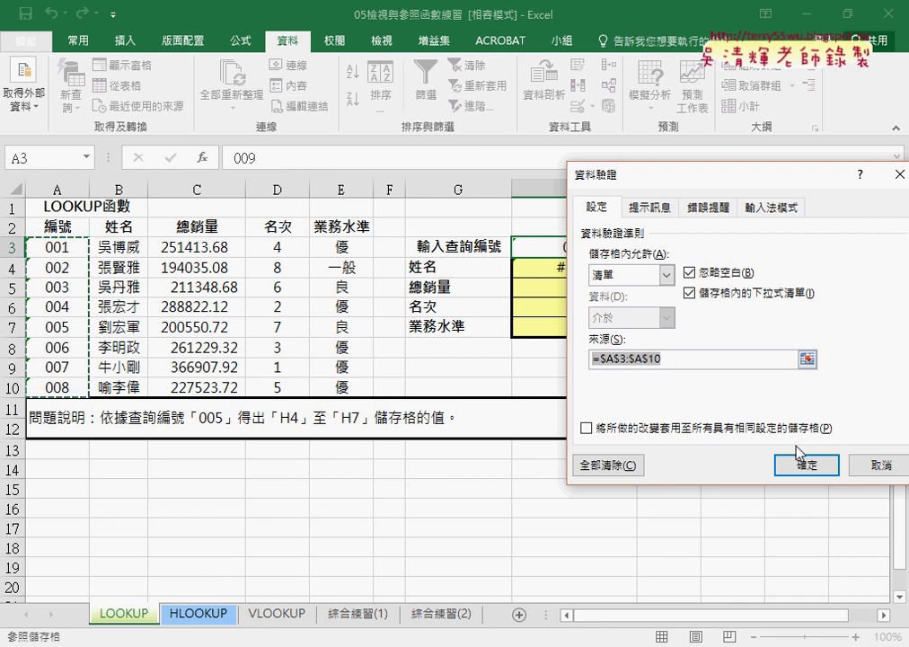
{"action": "left_click", "coordinate": [871, 466]}
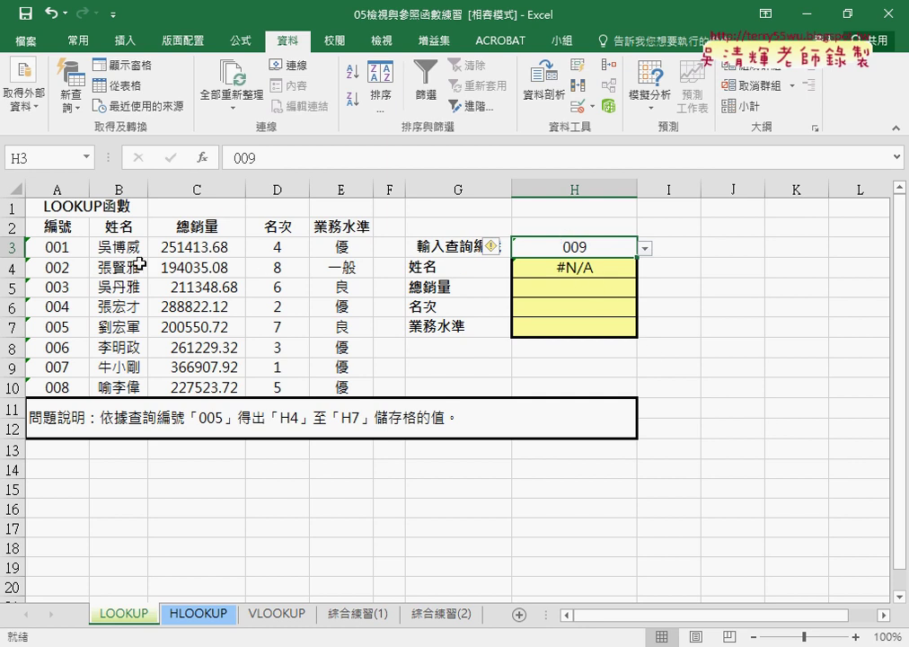
{"action": "left_click_drag", "start_coordinate": [56, 225], "coordinate": [59, 386]}
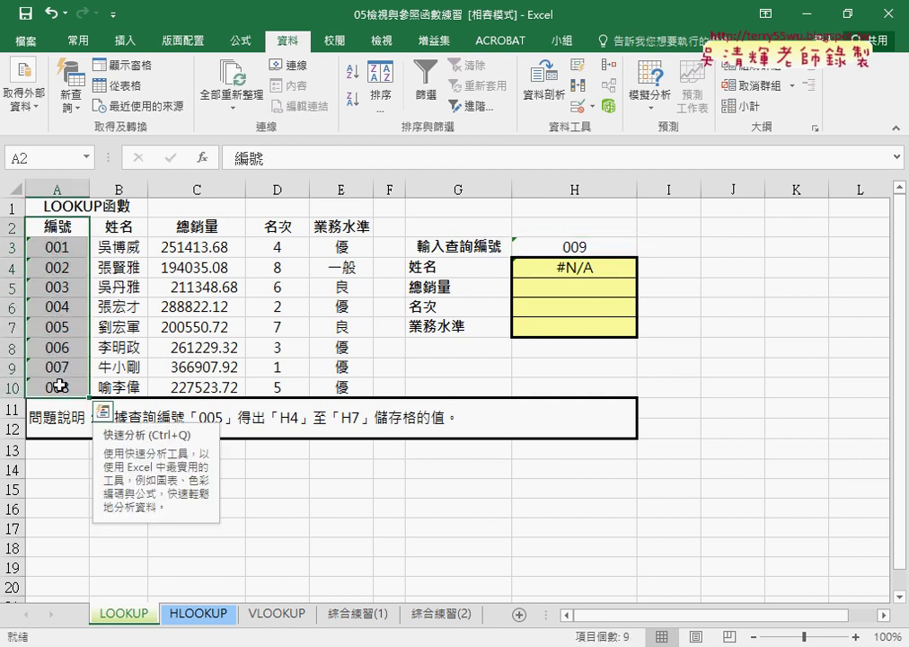
Create the name 編號 for A3:A10 from the selection's top-row header
{"action": "left_click", "coordinate": [238, 45]}
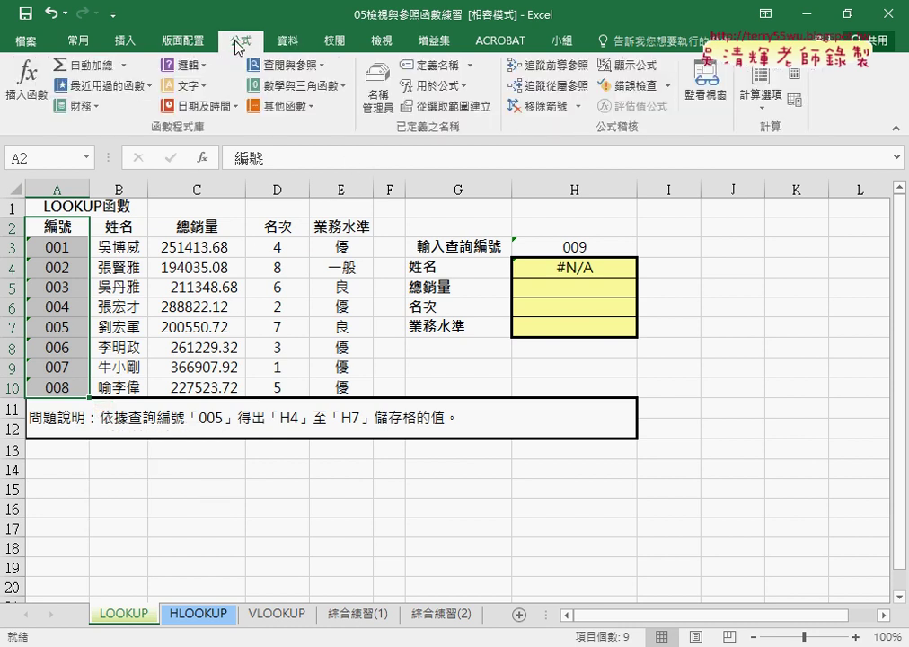
{"action": "left_click", "coordinate": [448, 109]}
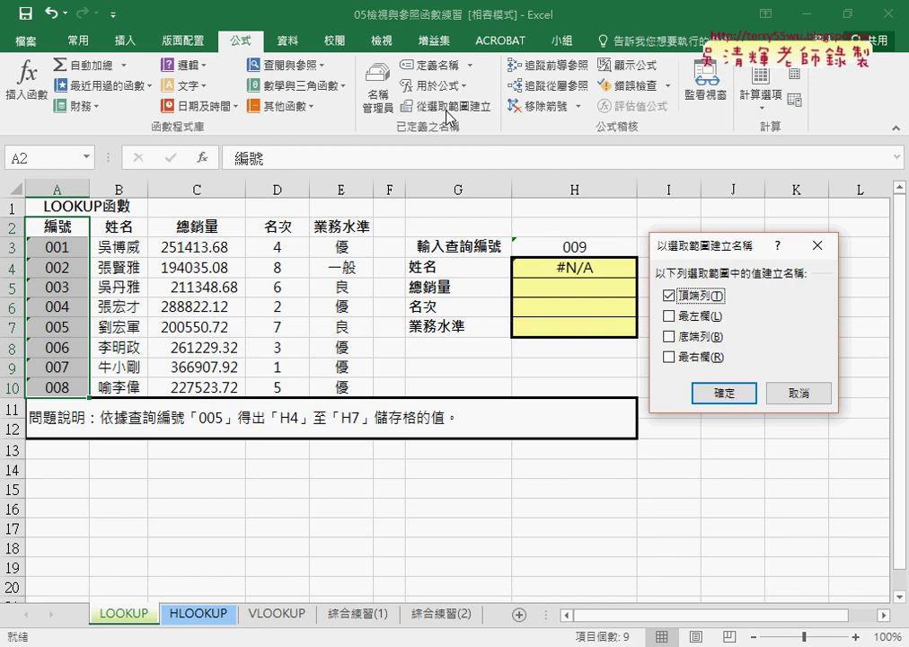
{"action": "left_click_drag", "start_coordinate": [684, 252], "coordinate": [151, 230]}
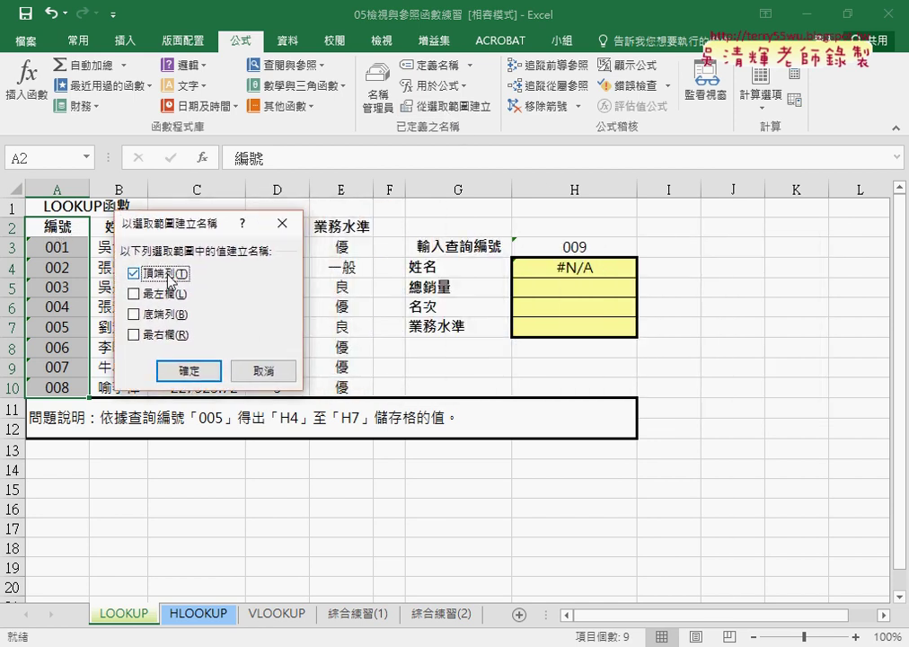
{"action": "left_click", "coordinate": [193, 370]}
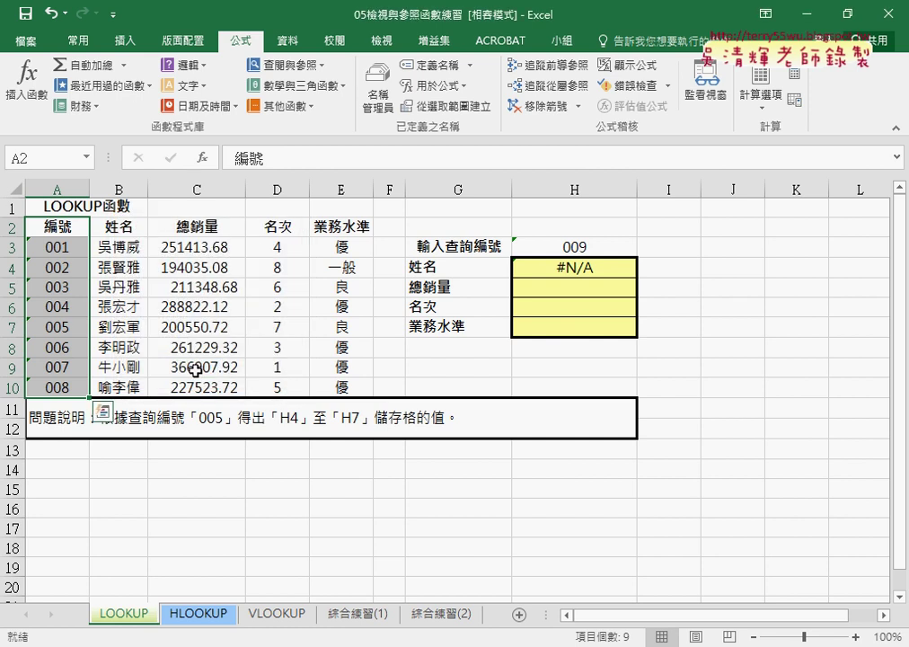
Check in Name Manager that 編號 refers to =LOOKUP!$A$3:$A$10
{"action": "left_click", "coordinate": [379, 99]}
{"action": "left_click_drag", "start_coordinate": [197, 133], "coordinate": [333, 131]}
{"action": "left_click", "coordinate": [224, 218]}
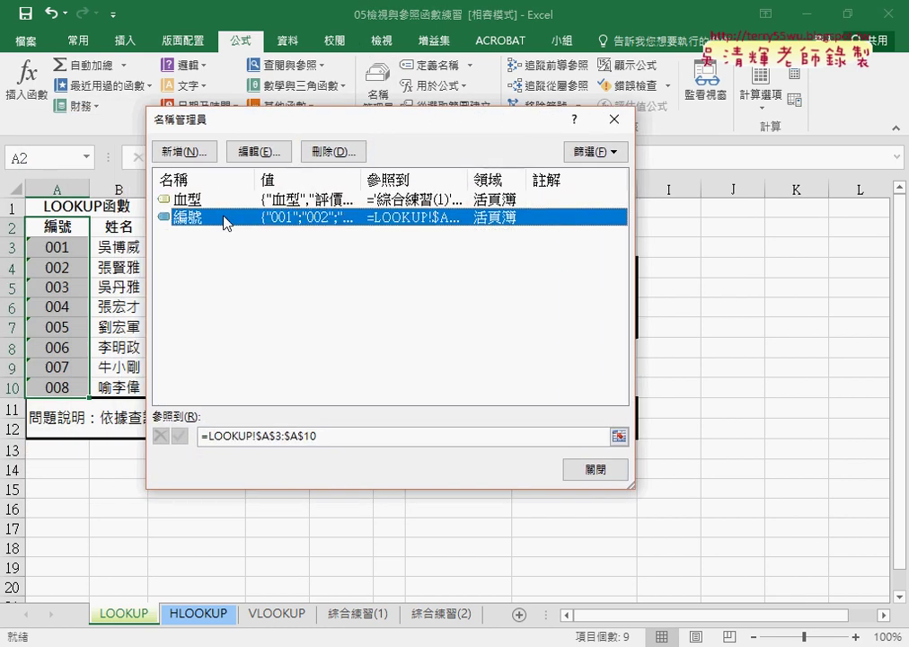
{"action": "left_click", "coordinate": [305, 434]}
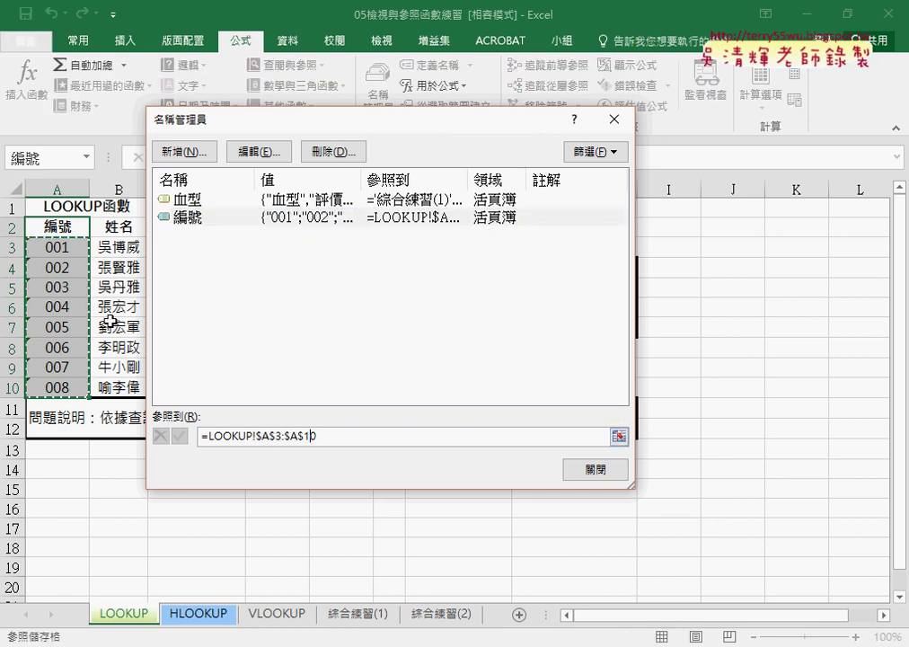
{"action": "left_click", "coordinate": [596, 473]}
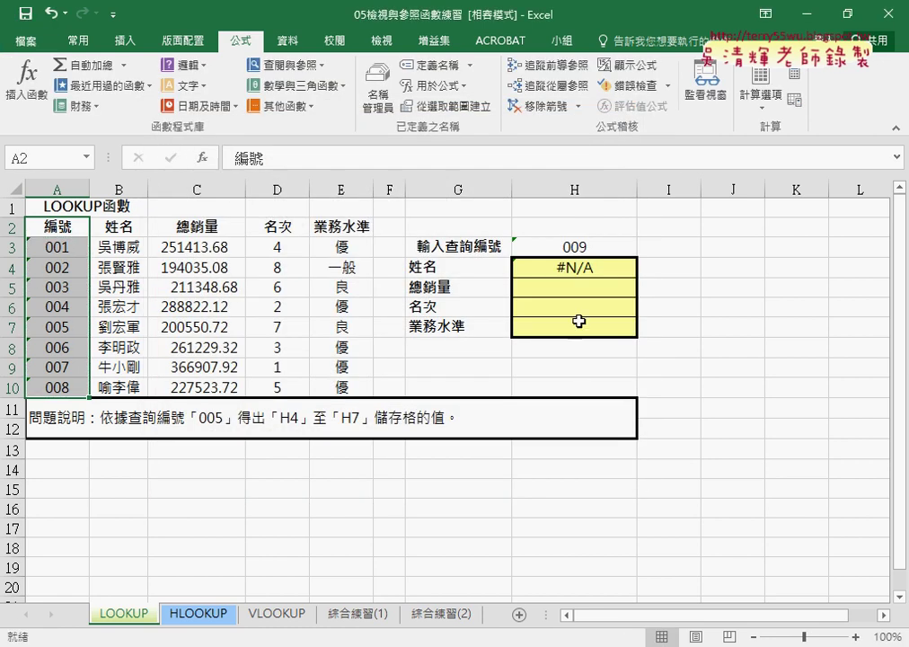
Replace H3's validation list source with =編號, inserted through the F3 Paste Name list
{"action": "left_click", "coordinate": [580, 248]}
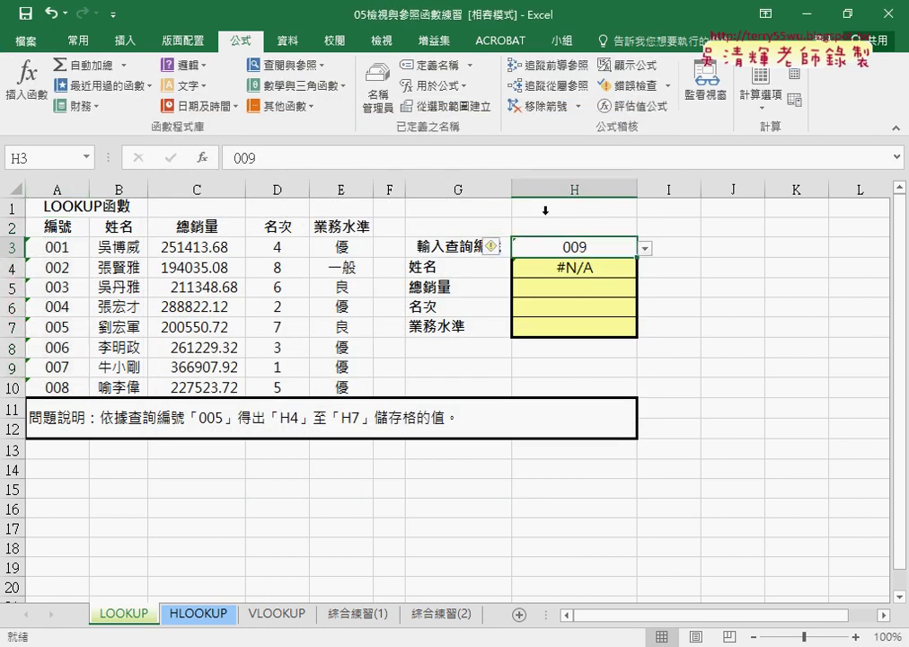
{"action": "left_click", "coordinate": [288, 42]}
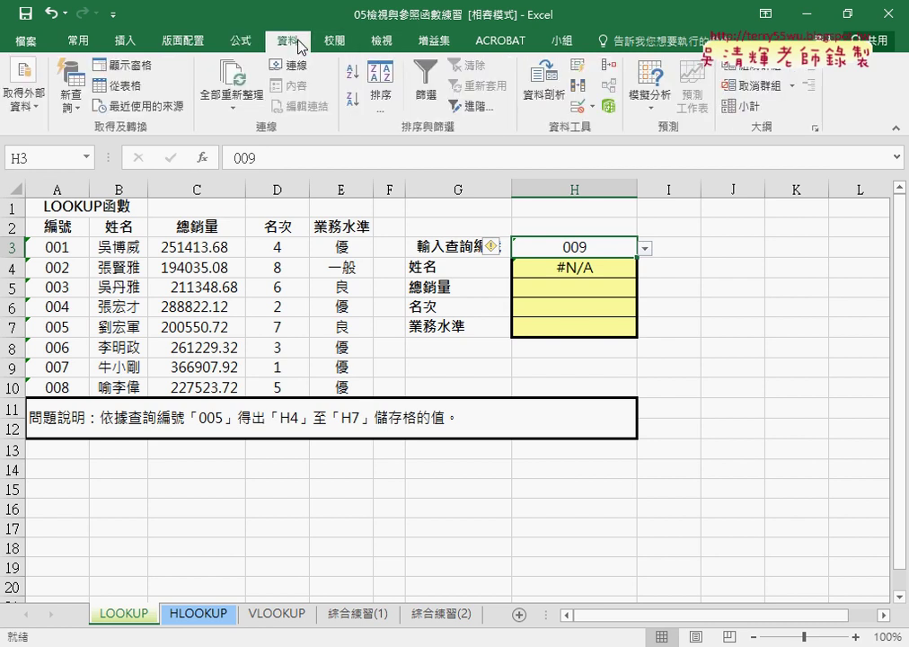
{"action": "left_click", "coordinate": [581, 114]}
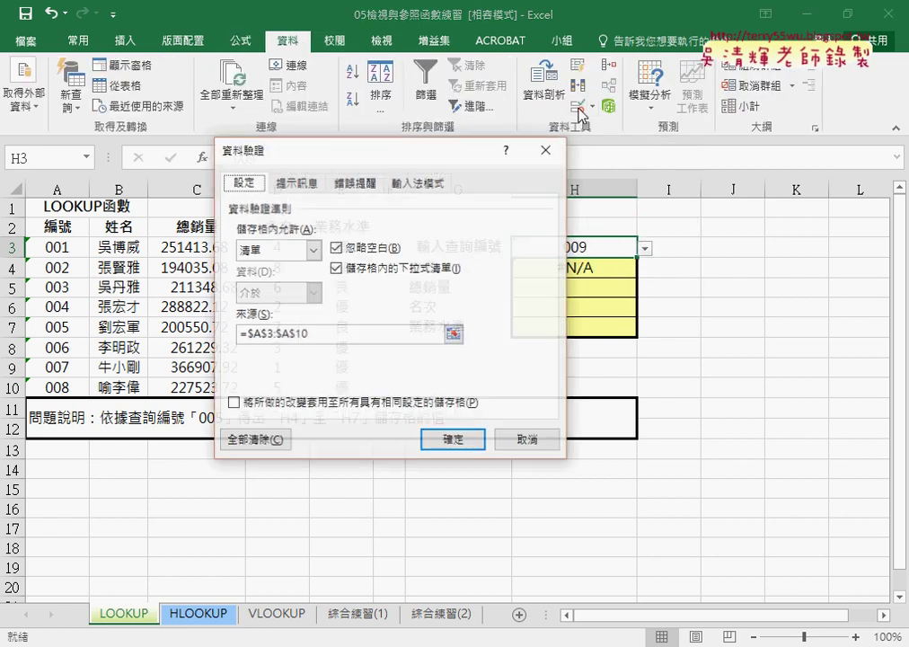
{"action": "left_click", "coordinate": [270, 334]}
{"action": "key", "text": "BackSpace"}
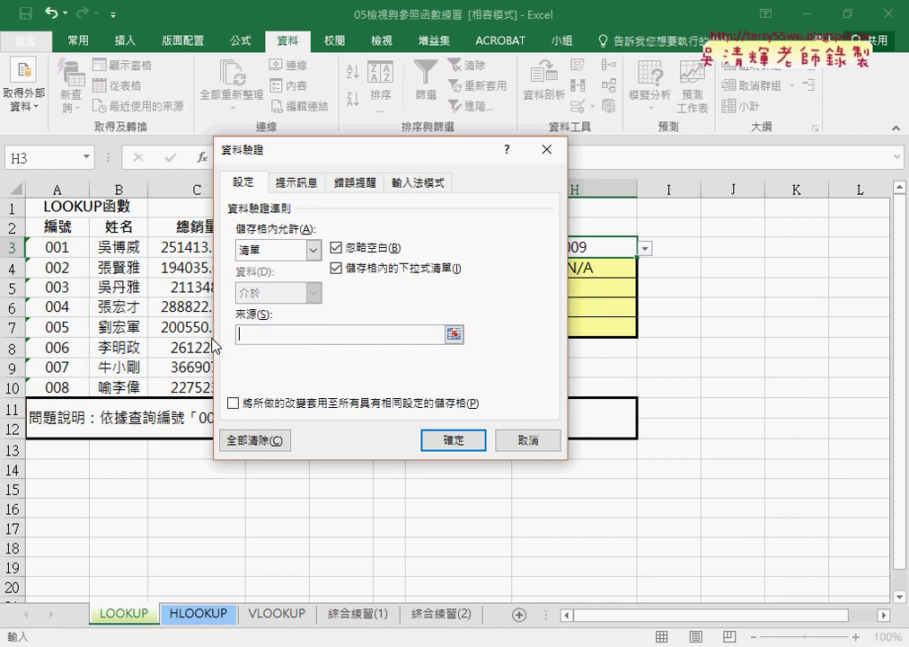
{"action": "key", "text": "F3"}
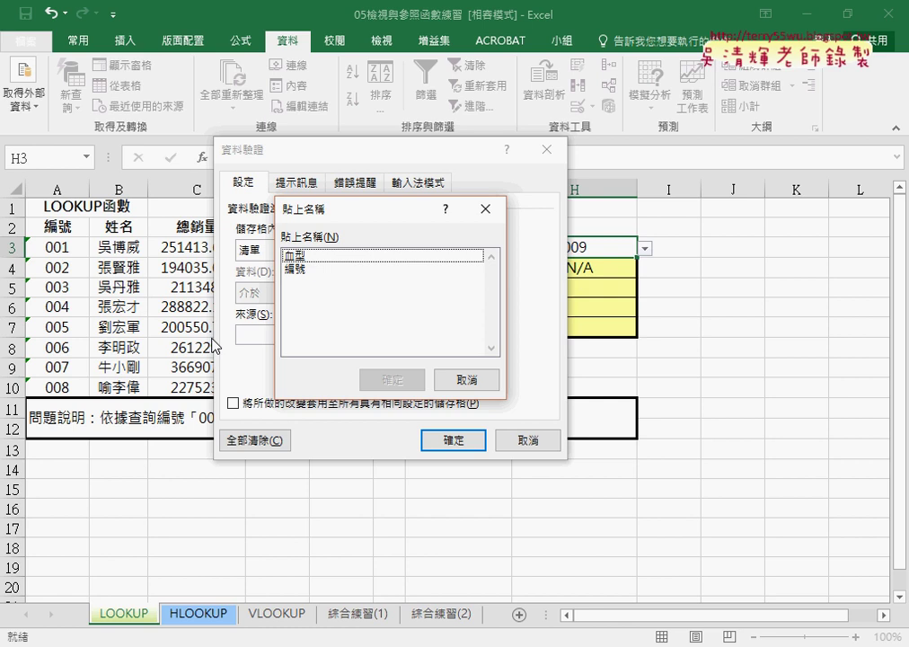
{"action": "left_click", "coordinate": [303, 269]}
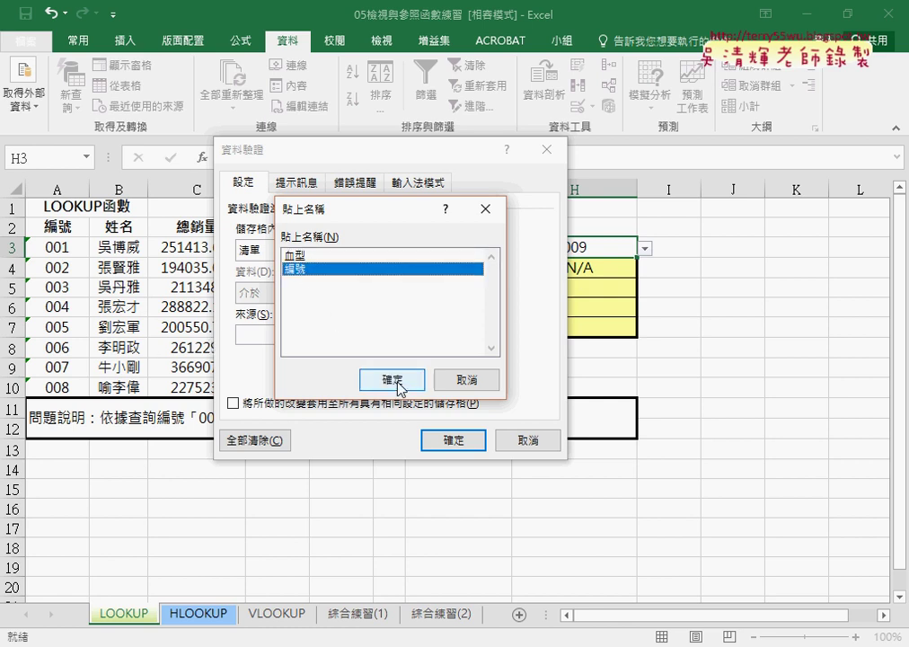
{"action": "left_click", "coordinate": [400, 384]}
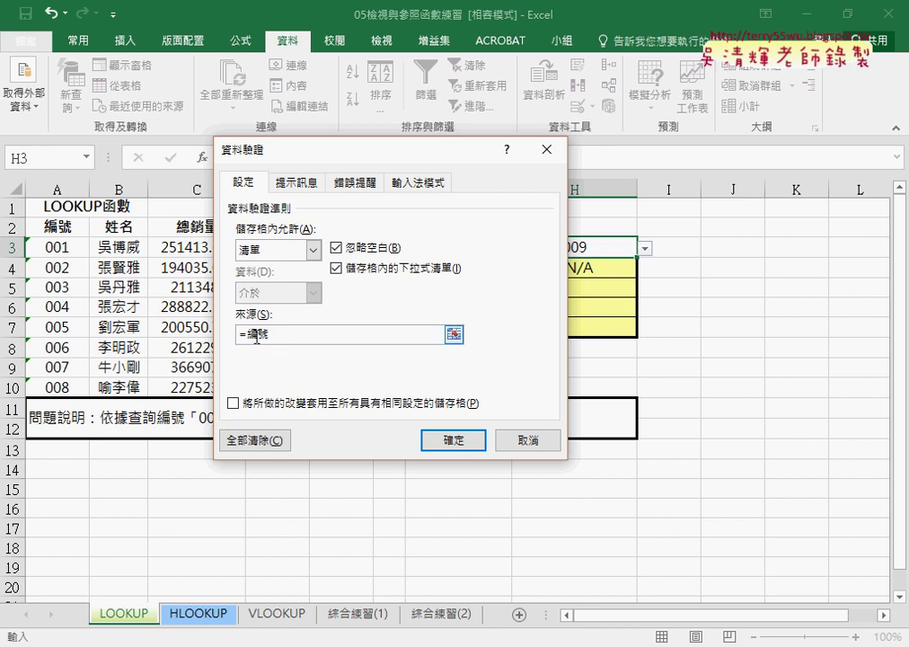
{"action": "left_click_drag", "start_coordinate": [248, 333], "coordinate": [272, 334]}
{"action": "key", "text": "Right"}
{"action": "left_click", "coordinate": [452, 439]}
Try IDs 001, 002 and 003 from H3's dropdown and watch H4's result
{"action": "left_click", "coordinate": [645, 248]}
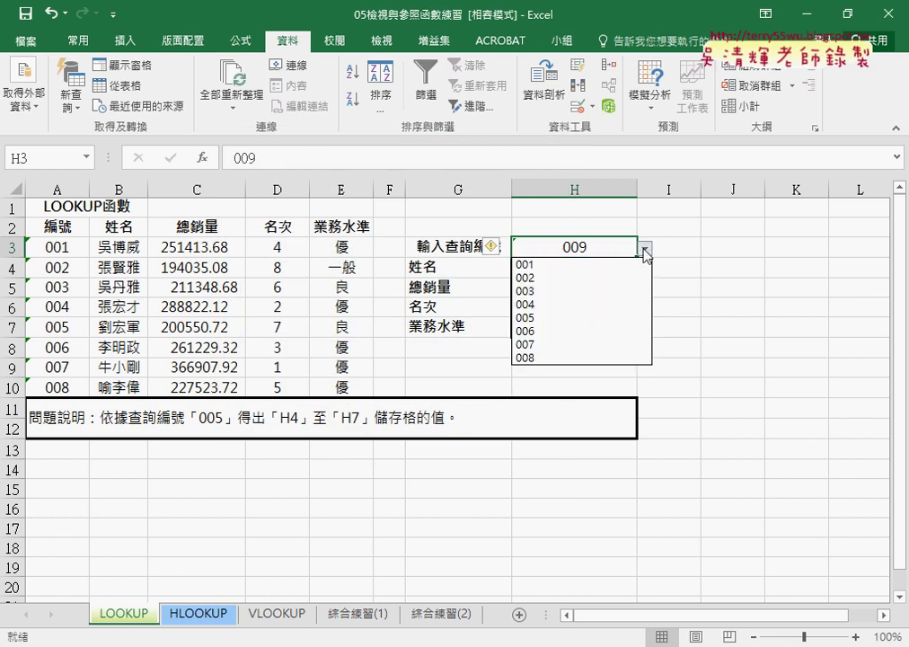
{"action": "left_click", "coordinate": [628, 265]}
{"action": "left_click", "coordinate": [645, 249]}
{"action": "left_click", "coordinate": [623, 279]}
{"action": "left_click", "coordinate": [645, 248]}
{"action": "left_click", "coordinate": [625, 290]}
{"action": "left_click", "coordinate": [646, 251]}
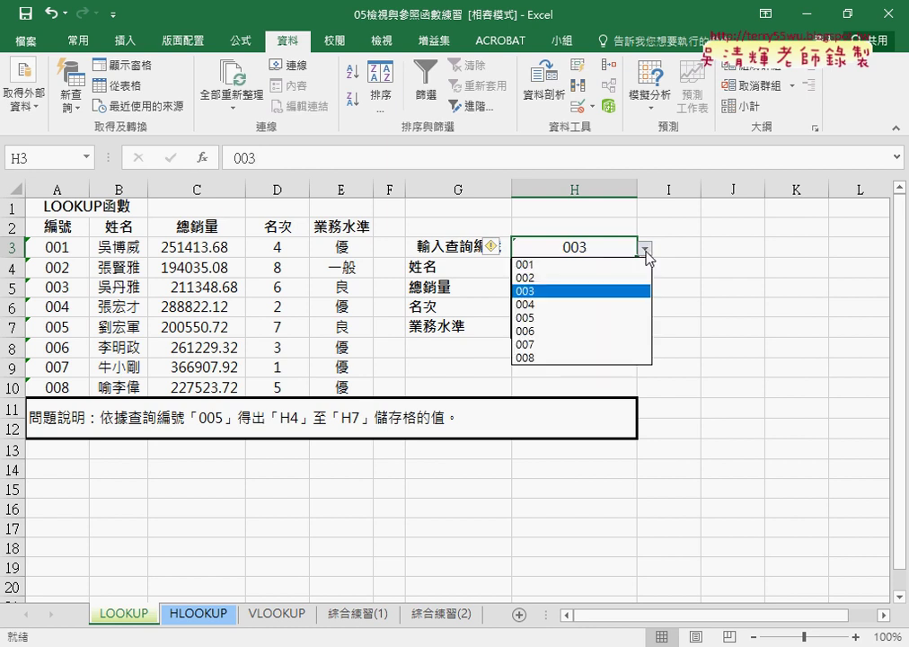
{"action": "left_click", "coordinate": [597, 264]}
{"action": "left_click", "coordinate": [596, 264]}
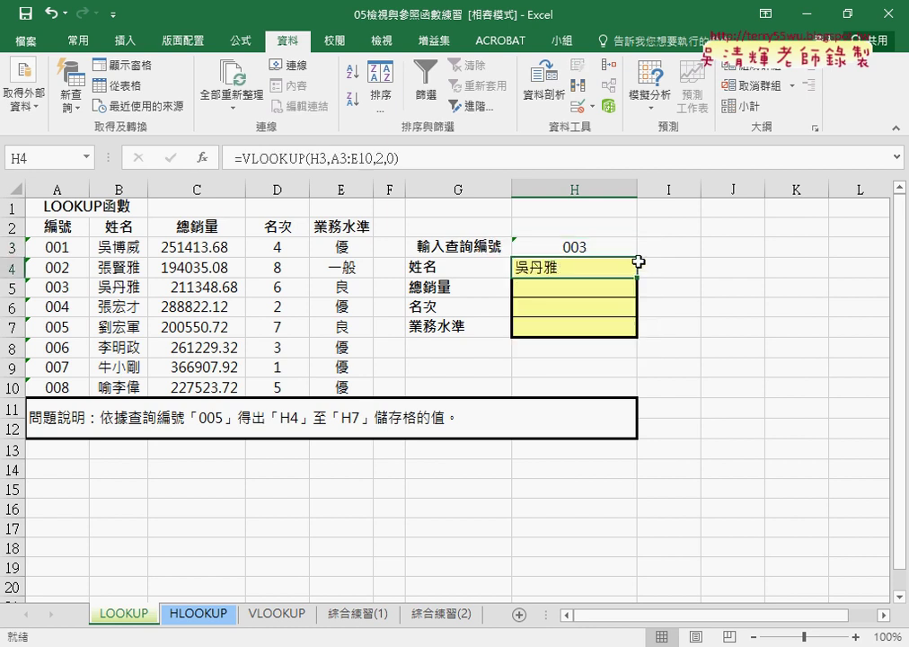
Pick 002 then 001 in H3 and check H4's =VLOOKUP(H3,A3:E10,2,0)
{"action": "left_click", "coordinate": [639, 253]}
{"action": "left_click", "coordinate": [646, 249]}
{"action": "left_click", "coordinate": [622, 276]}
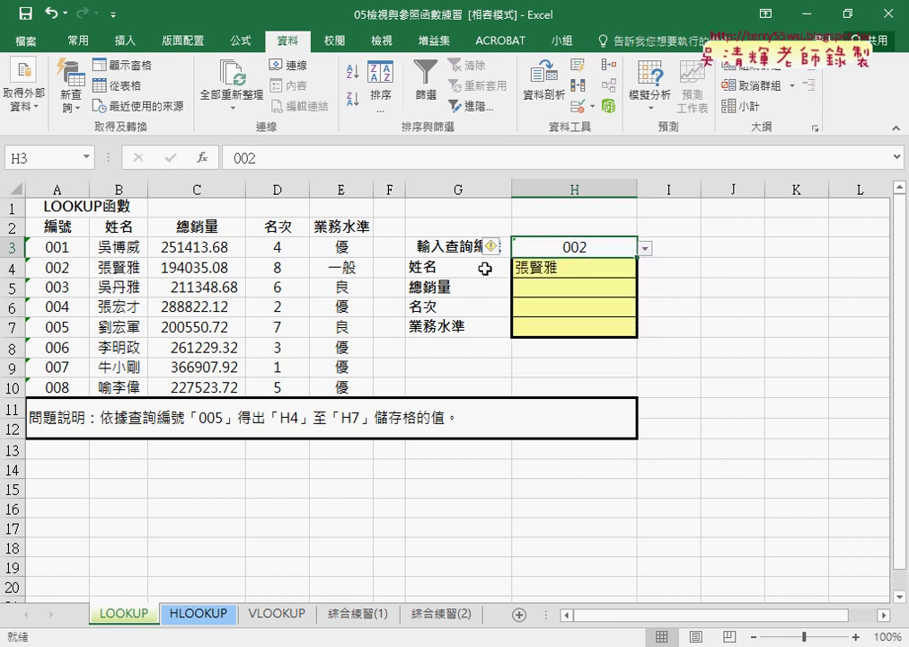
{"action": "left_click", "coordinate": [646, 250]}
{"action": "left_click", "coordinate": [623, 265]}
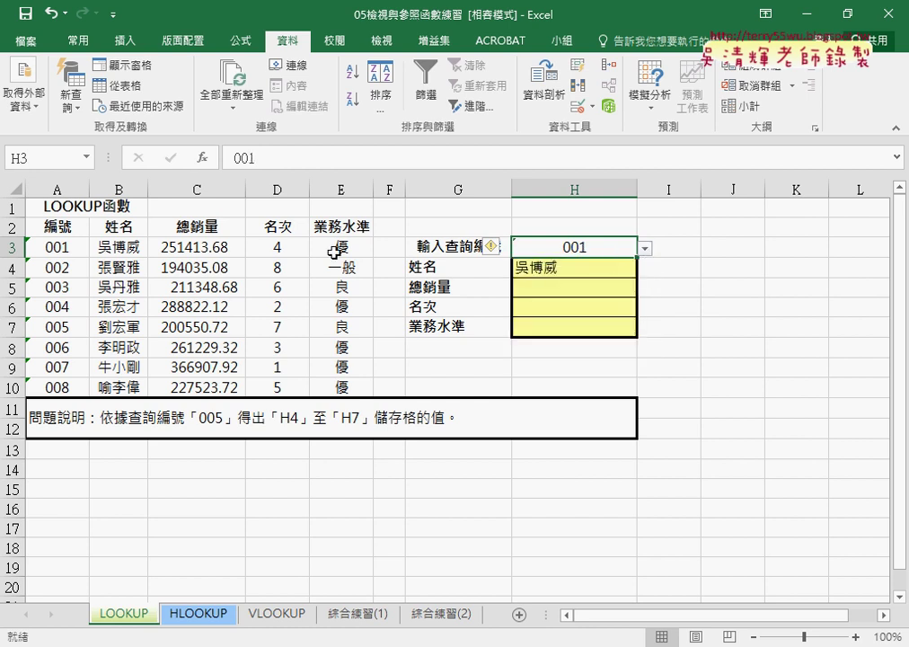
{"action": "left_click", "coordinate": [594, 270]}
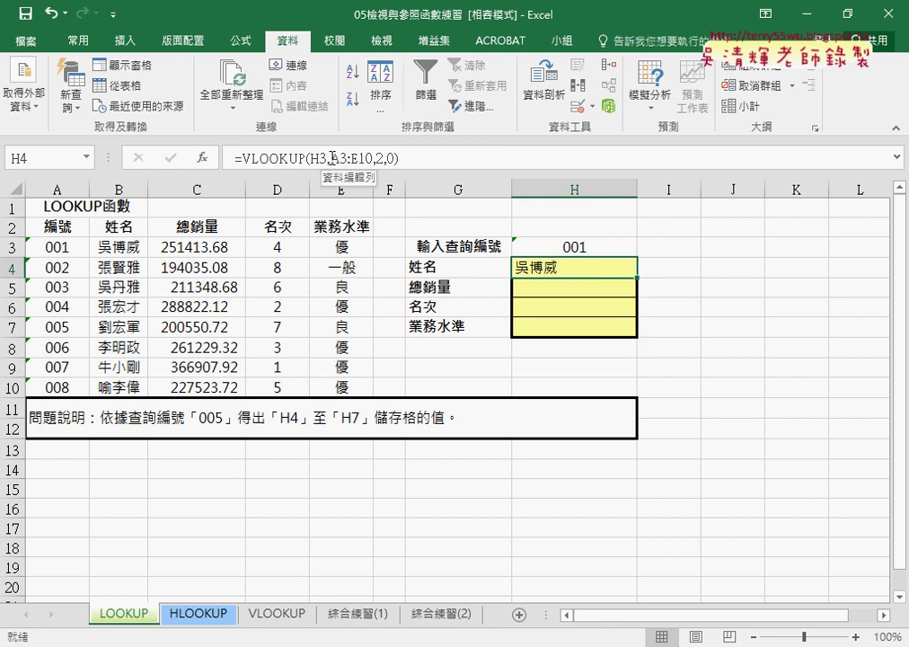
Lock the table range to A$3:E$10 in H4's VLOOKUP and fill it down to H7
{"action": "left_click_drag", "start_coordinate": [329, 158], "coordinate": [375, 159]}
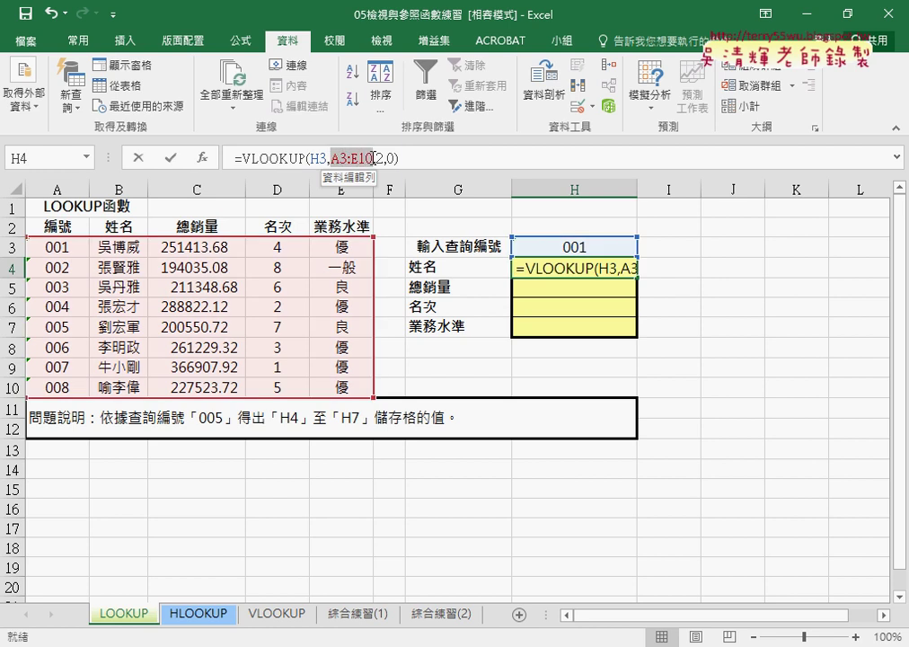
{"action": "key", "text": "F4"}
{"action": "key", "text": "F4"}
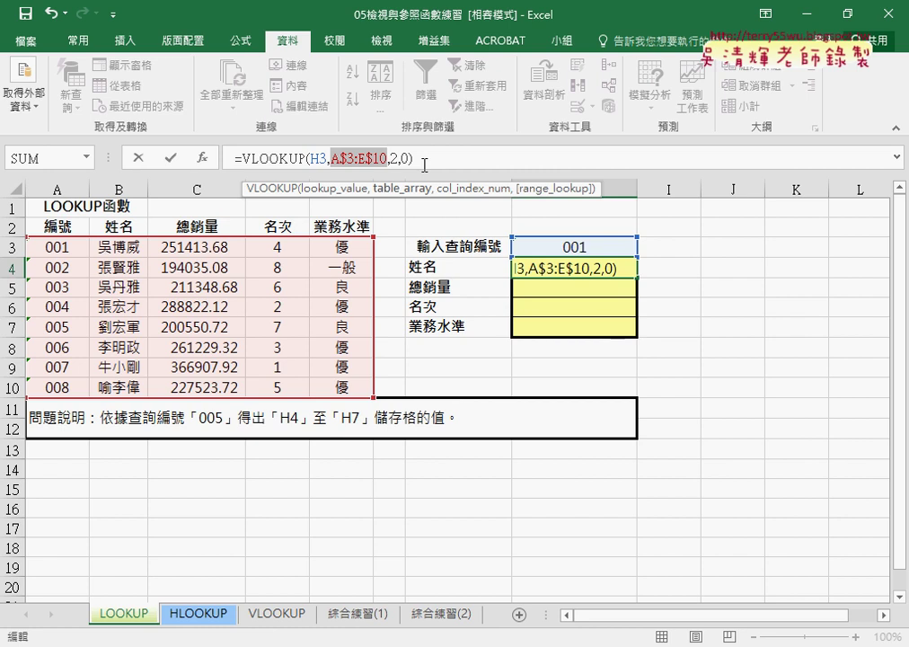
{"action": "left_click", "coordinate": [171, 160]}
{"action": "left_click_drag", "start_coordinate": [634, 283], "coordinate": [634, 338]}
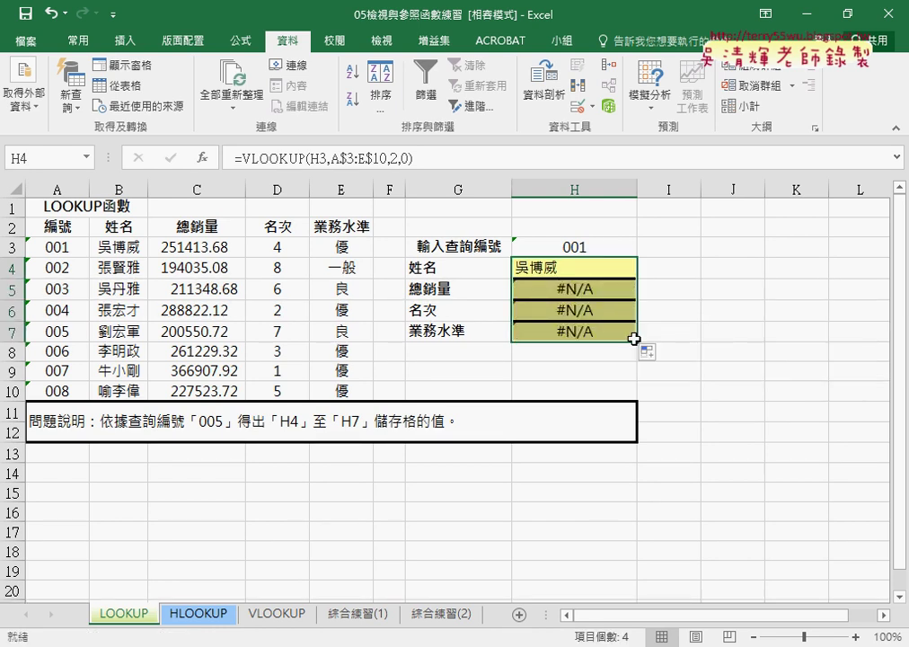
Change the lookup reference to H$3, refill H4:H7, and check the copied formulas in H5 and H7
{"action": "left_click", "coordinate": [582, 284]}
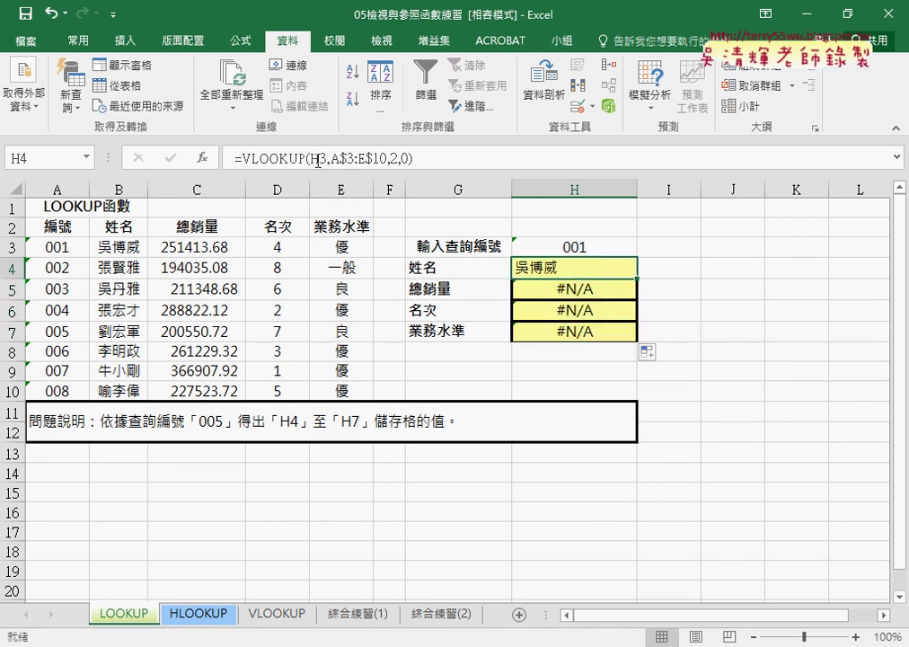
{"action": "left_click", "coordinate": [310, 158]}
{"action": "key", "text": "F4"}
{"action": "key", "text": "F4"}
{"action": "left_click", "coordinate": [168, 160]}
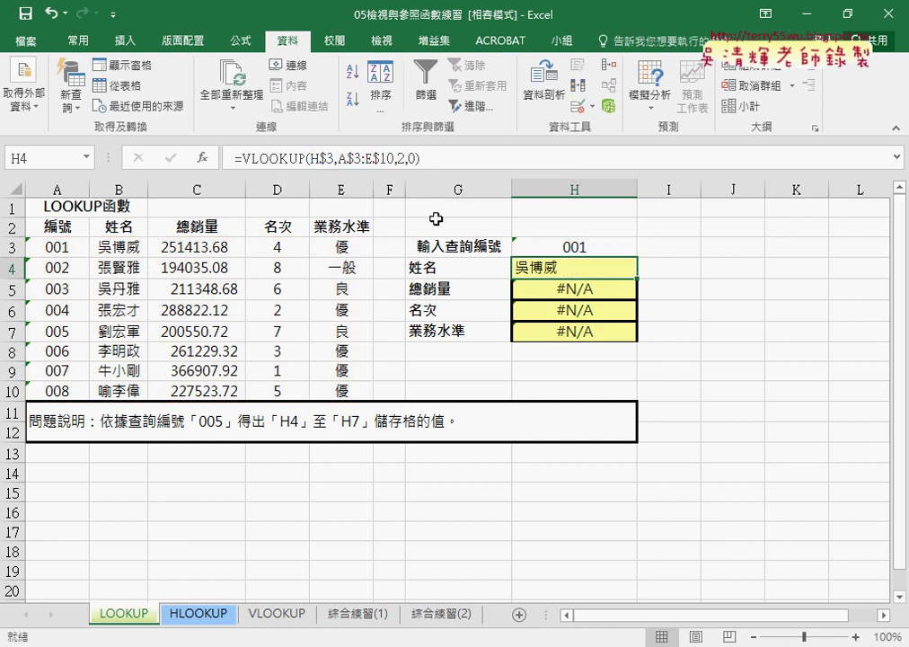
{"action": "left_click_drag", "start_coordinate": [640, 278], "coordinate": [639, 331]}
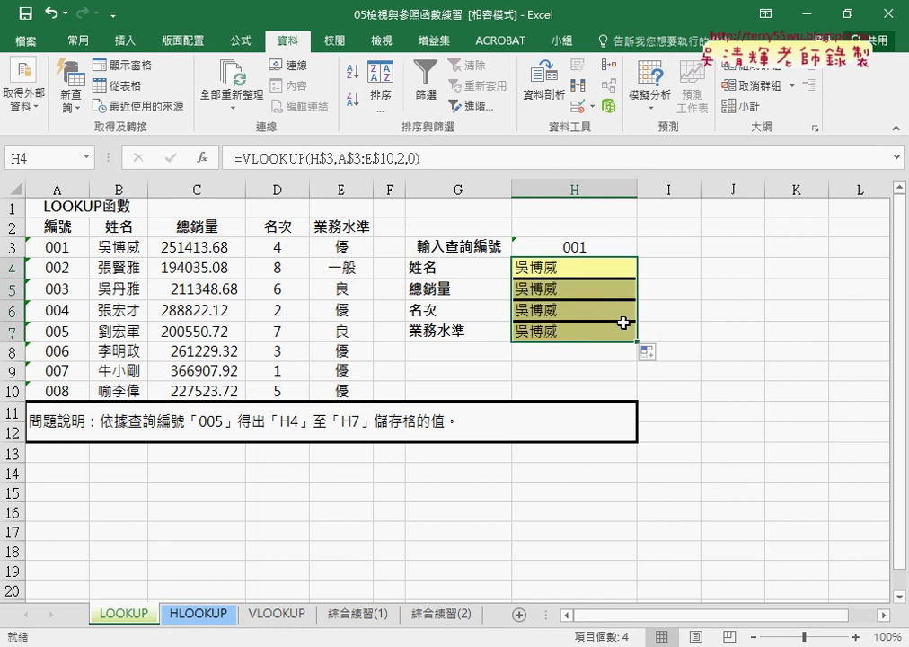
{"action": "left_click", "coordinate": [570, 299]}
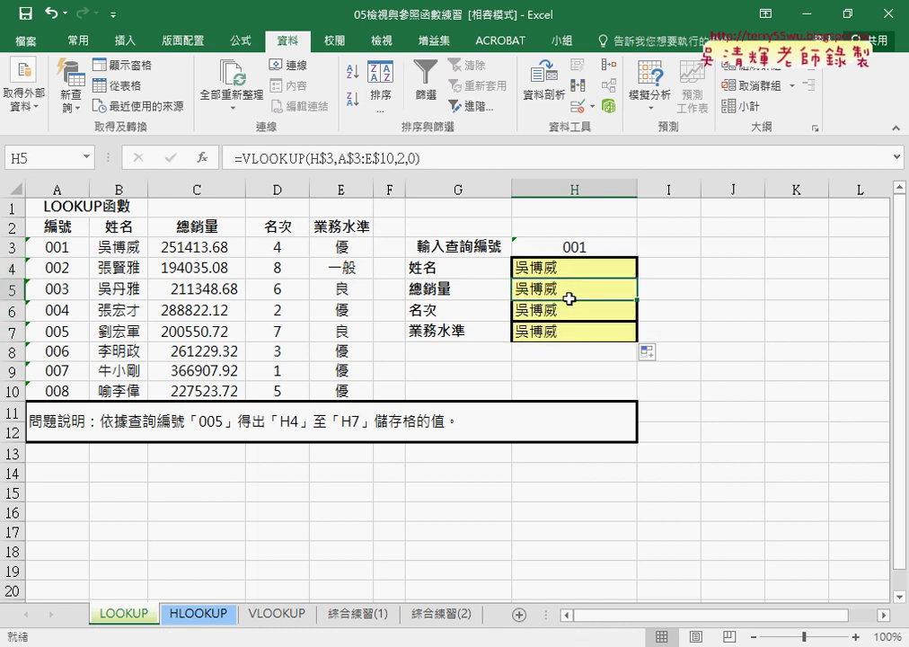
{"action": "left_click", "coordinate": [575, 327]}
{"action": "left_click", "coordinate": [574, 266]}
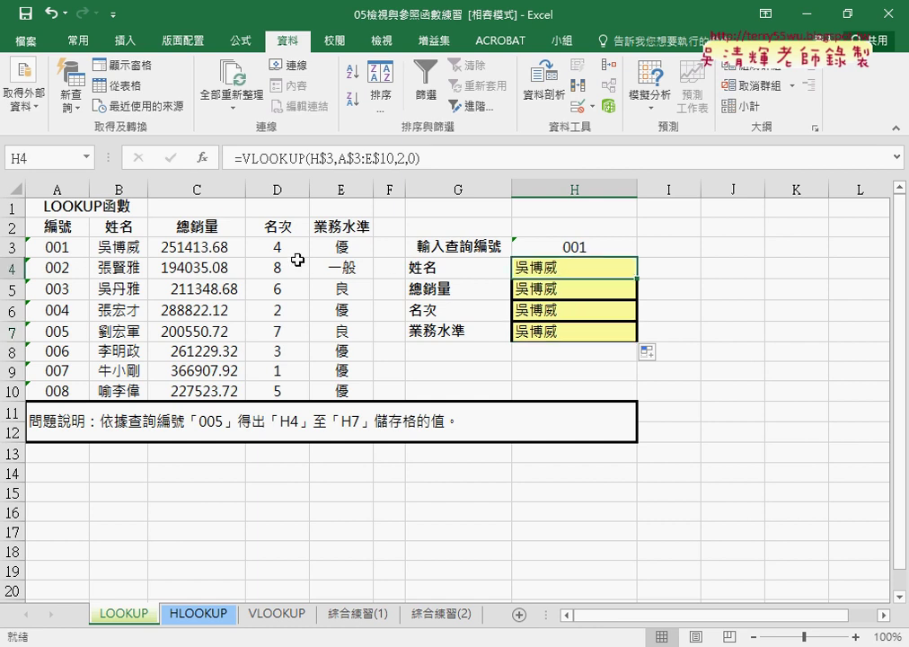
Mark up H4's column index 2 with pen notes, then erase them and leave the formula unchanged
{"action": "left_click", "coordinate": [405, 157]}
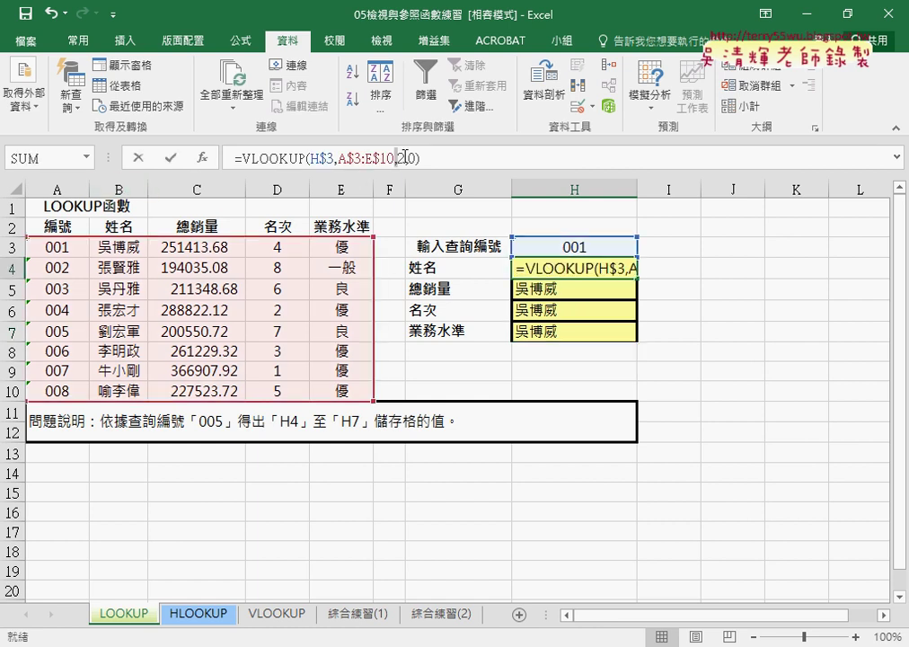
{"action": "double_click", "coordinate": [404, 158]}
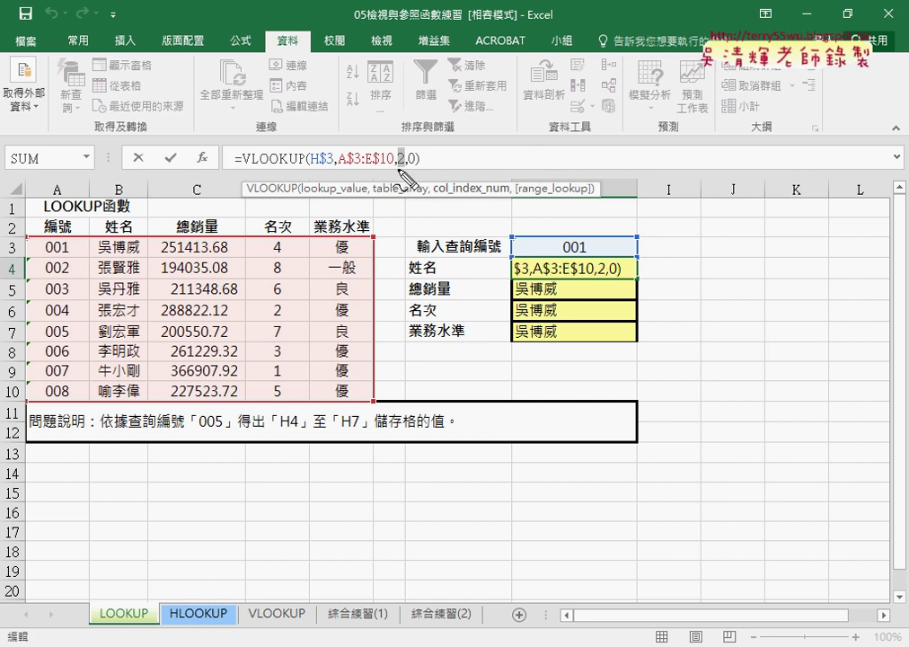
{"action": "left_click_drag", "start_coordinate": [394, 166], "coordinate": [406, 166]}
{"action": "mouse_move", "coordinate": [480, 139]}
{"action": "left_mouse_down"}
{"action": "mouse_move", "coordinate": [476, 193]}
{"action": "mouse_move", "coordinate": [508, 167]}
{"action": "mouse_move", "coordinate": [554, 164]}
{"action": "left_mouse_up"}
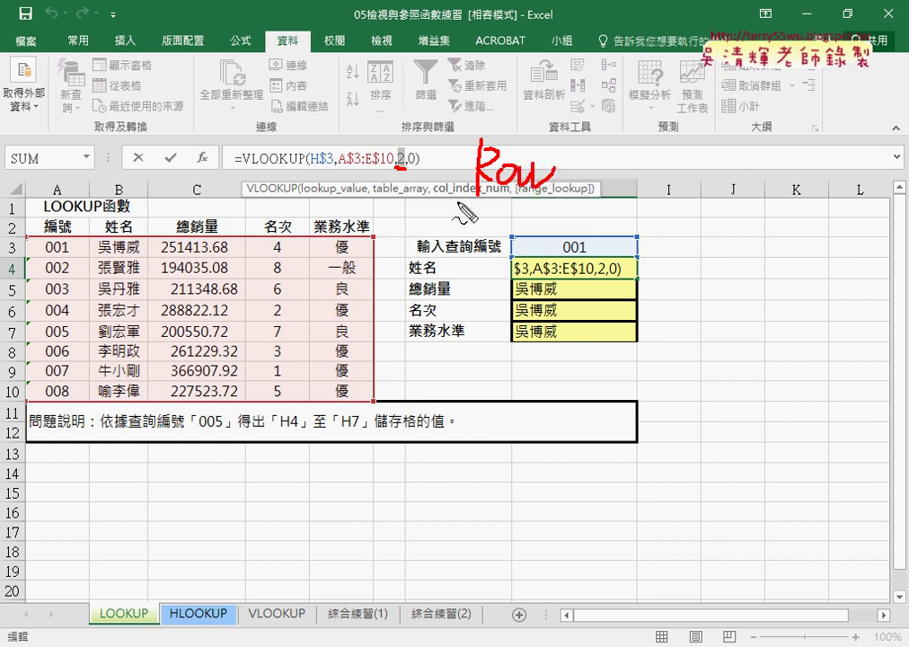
{"action": "left_click_drag", "start_coordinate": [476, 195], "coordinate": [557, 192]}
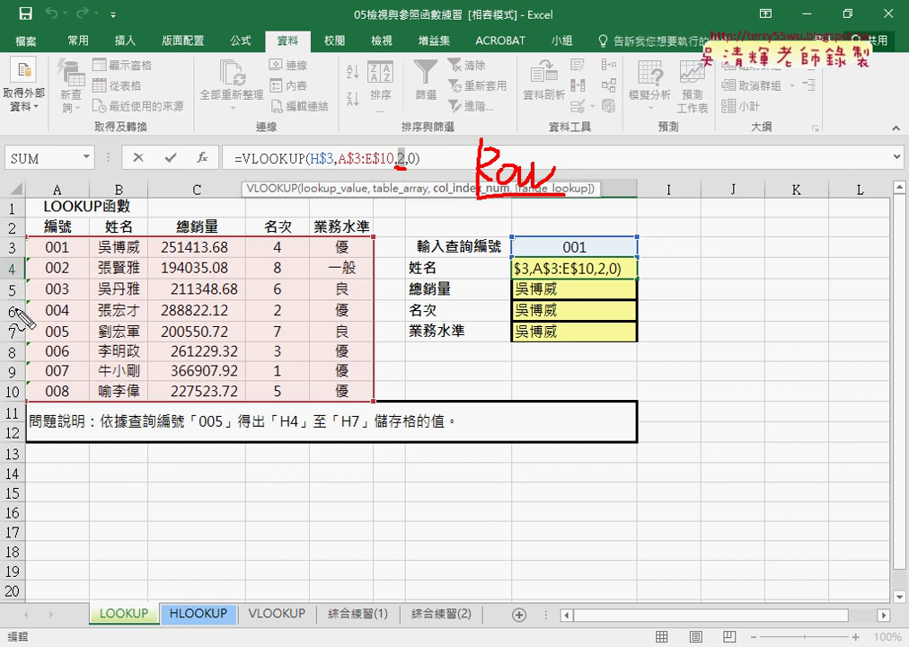
{"action": "left_click_drag", "start_coordinate": [13, 258], "coordinate": [9, 343]}
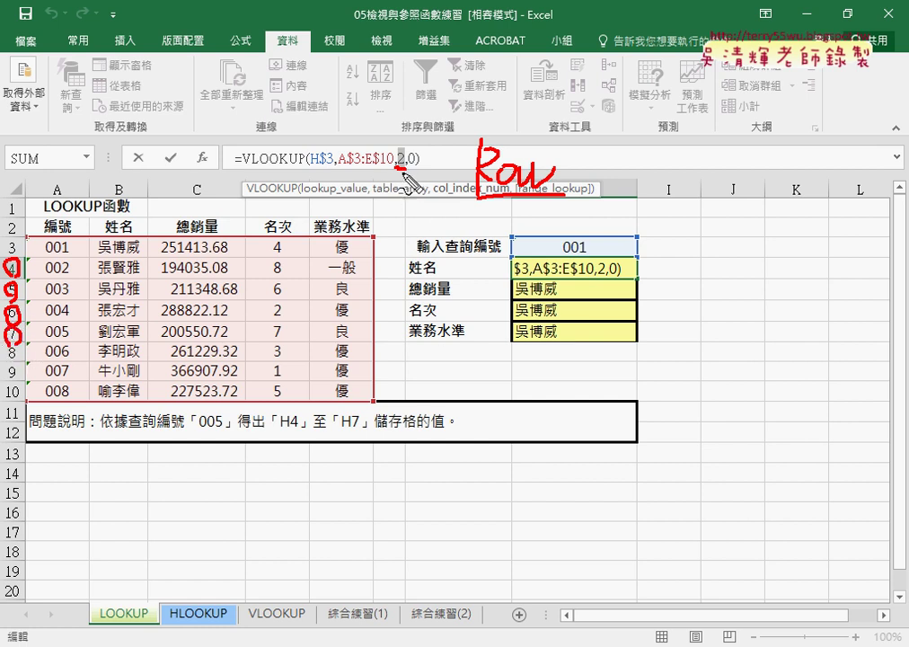
{"action": "left_click_drag", "start_coordinate": [528, 167], "coordinate": [384, 144]}
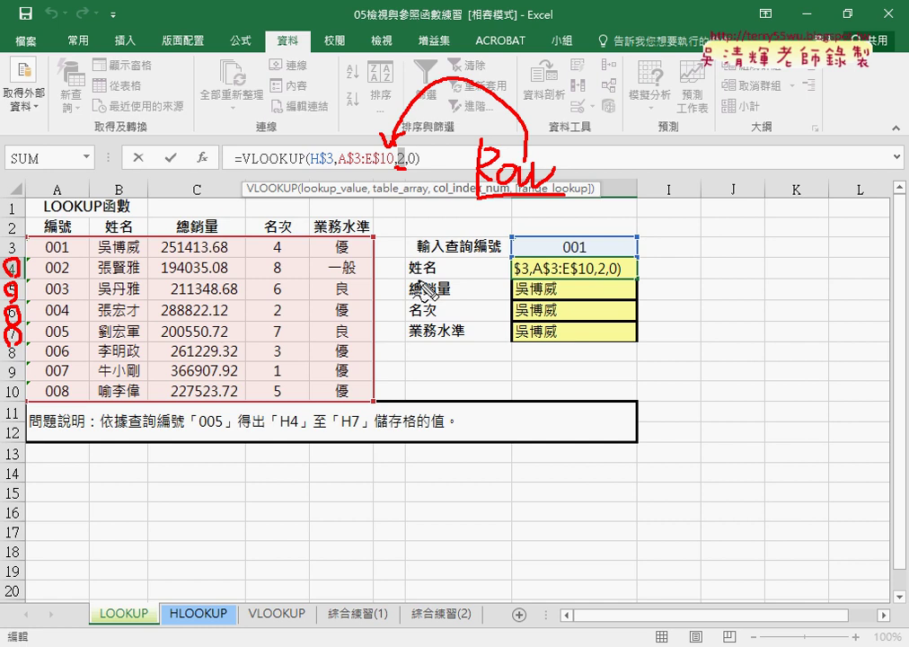
{"action": "key", "text": "Escape"}
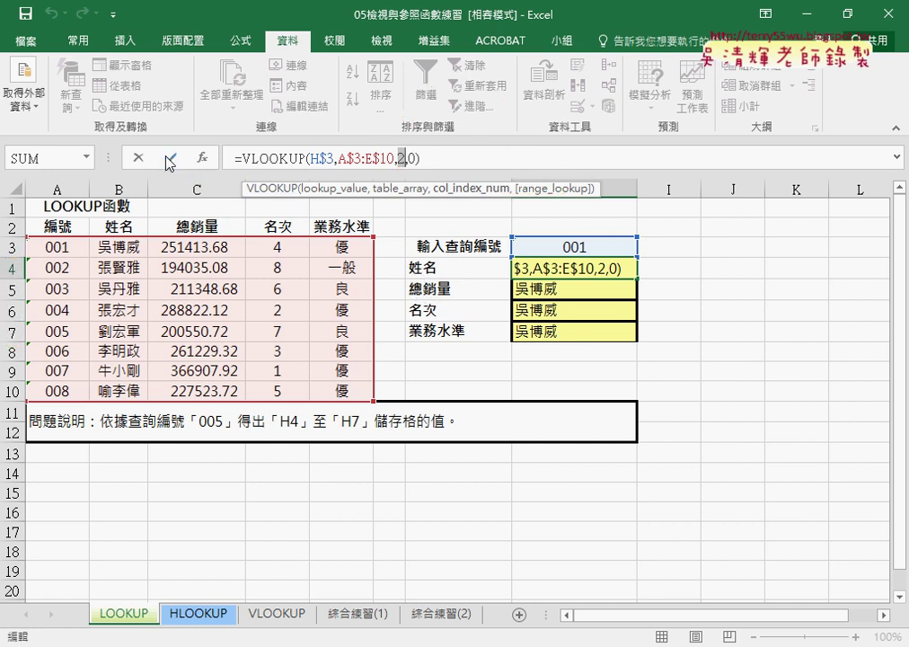
{"action": "left_click", "coordinate": [170, 158]}
Narrow column I to 30 px and fill =ROW() from J4 down to J7
{"action": "left_click_drag", "start_coordinate": [700, 189], "coordinate": [660, 190]}
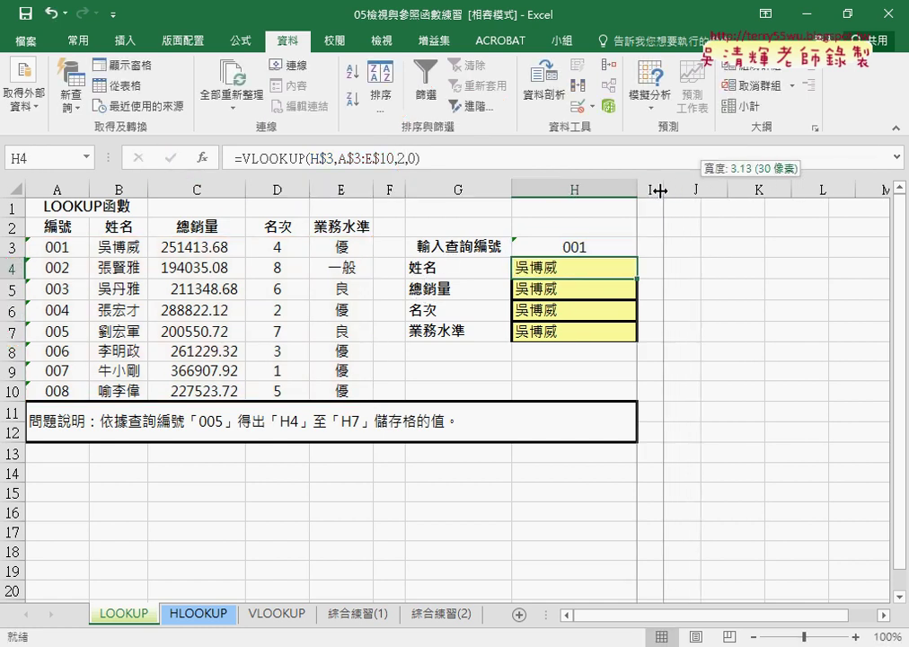
{"action": "left_click", "coordinate": [689, 265]}
{"action": "left_click", "coordinate": [203, 158]}
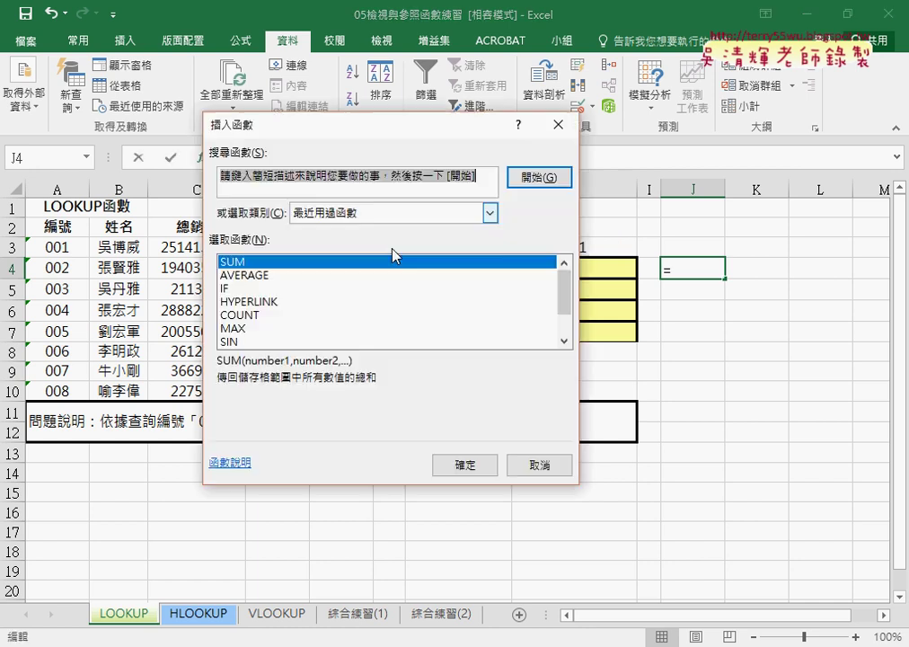
{"action": "left_click", "coordinate": [411, 214]}
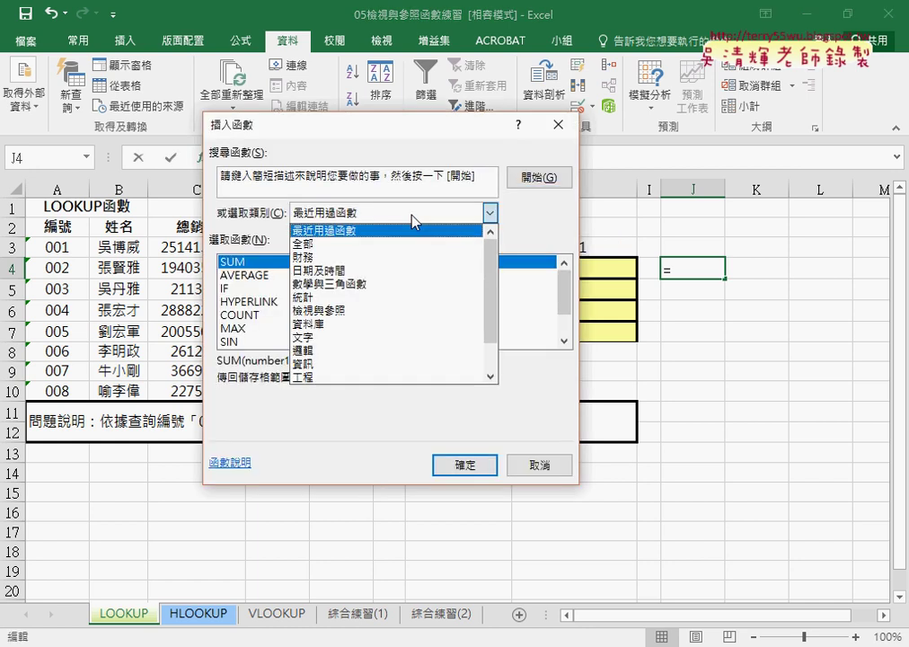
{"action": "left_click", "coordinate": [393, 310]}
{"action": "left_click_drag", "start_coordinate": [565, 287], "coordinate": [564, 330]}
{"action": "left_click", "coordinate": [260, 303]}
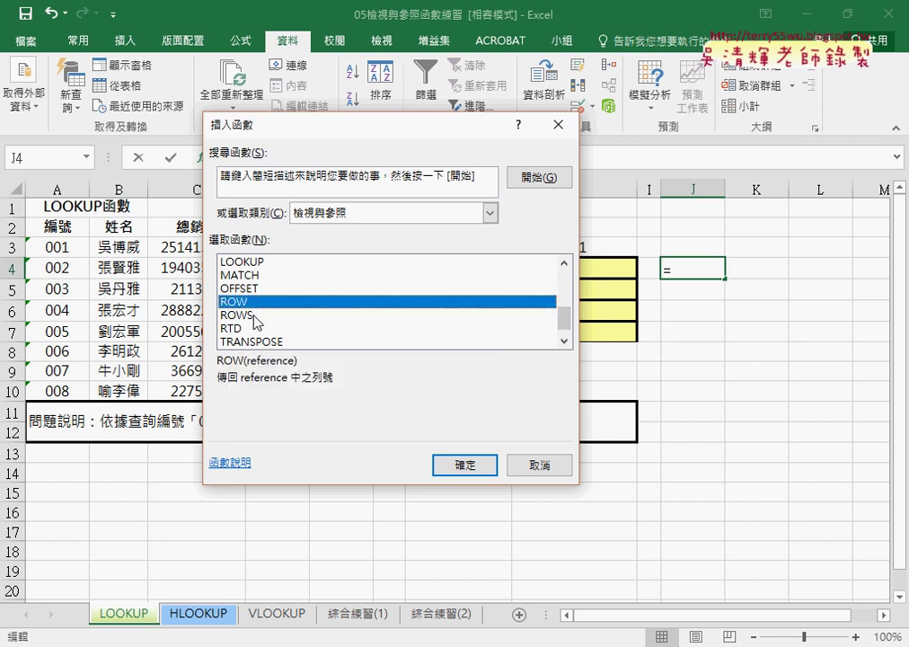
{"action": "left_click", "coordinate": [476, 466]}
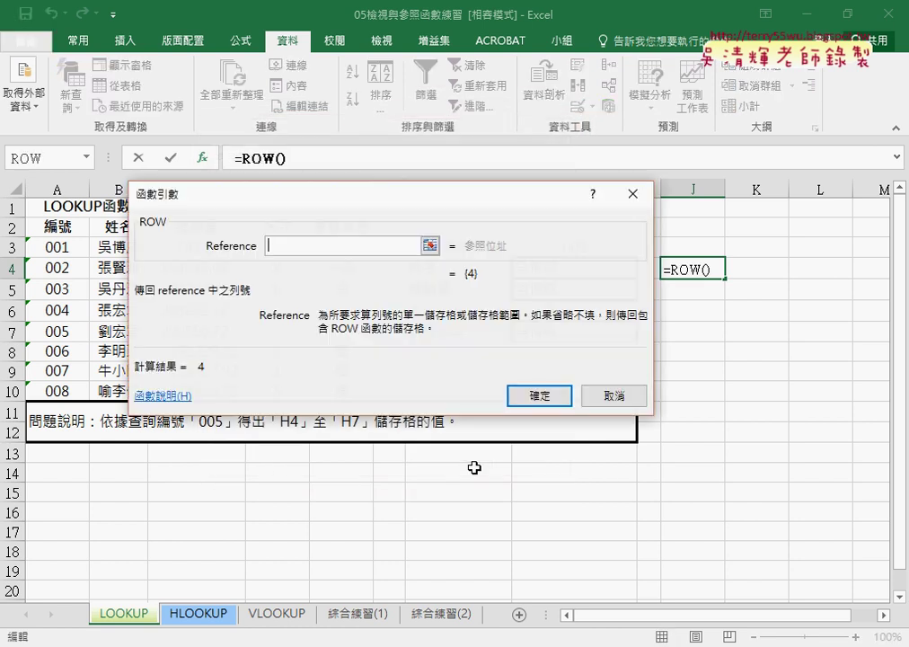
{"action": "left_click", "coordinate": [547, 399]}
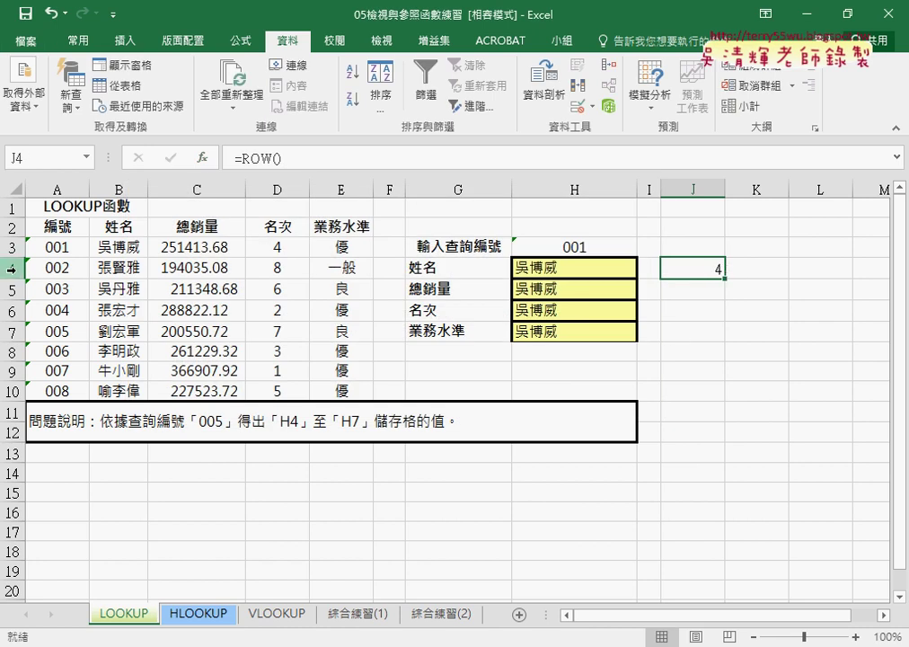
{"action": "left_click_drag", "start_coordinate": [724, 278], "coordinate": [724, 339]}
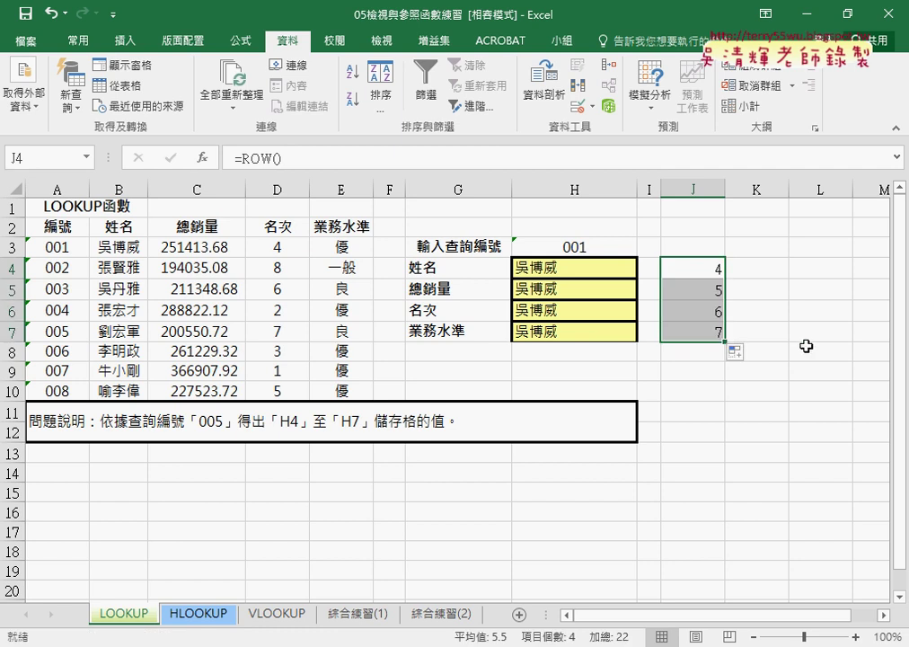
Change J4 to =ROW()-2 and fill it down to J7, giving 2, 3, 4 and 5
{"action": "left_click", "coordinate": [708, 267]}
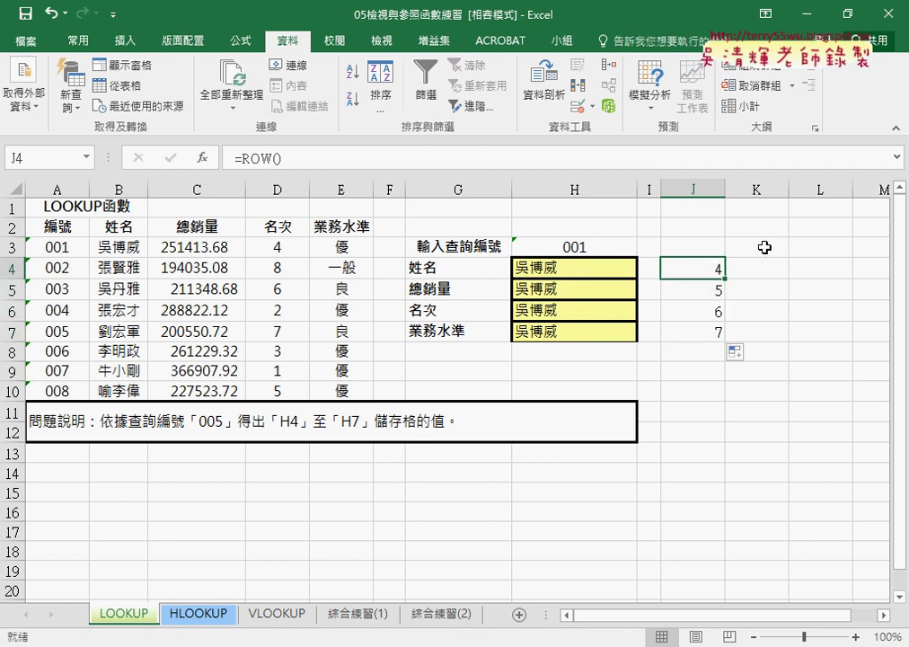
{"action": "left_click", "coordinate": [449, 167]}
{"action": "type", "text": "-2"}
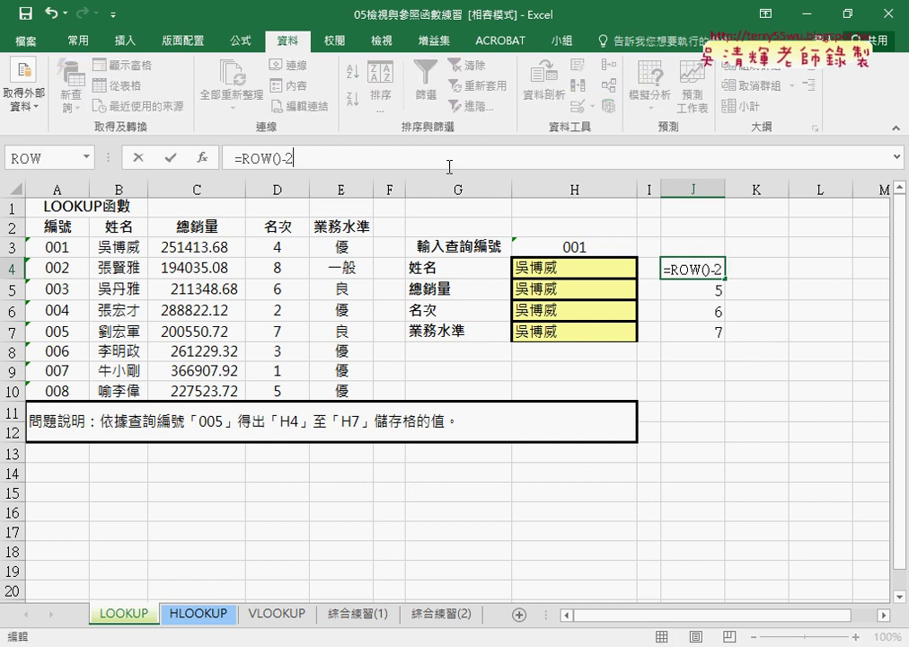
{"action": "left_click", "coordinate": [174, 160]}
{"action": "left_click_drag", "start_coordinate": [721, 271], "coordinate": [721, 330]}
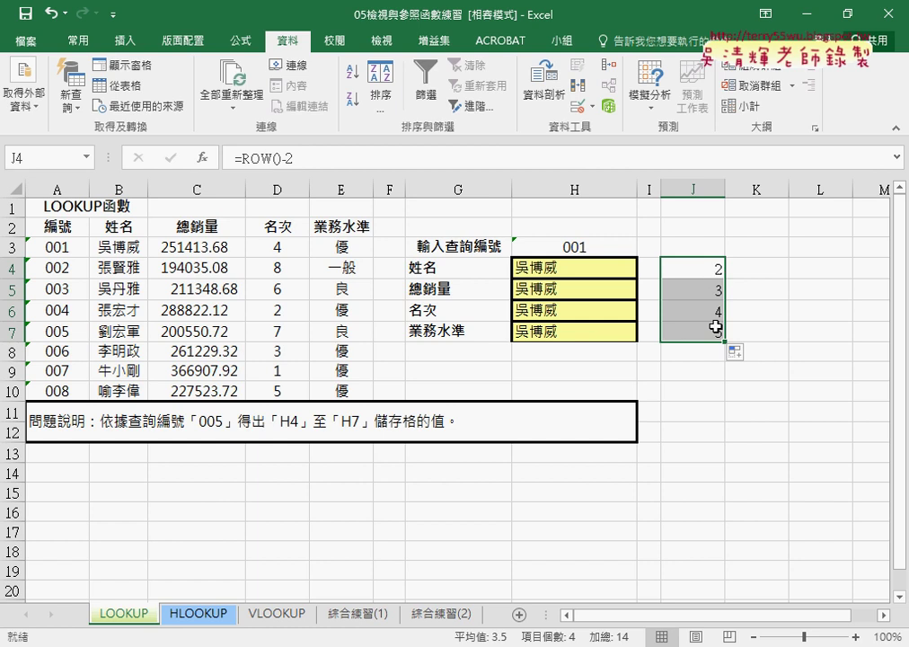
{"action": "left_click", "coordinate": [584, 265]}
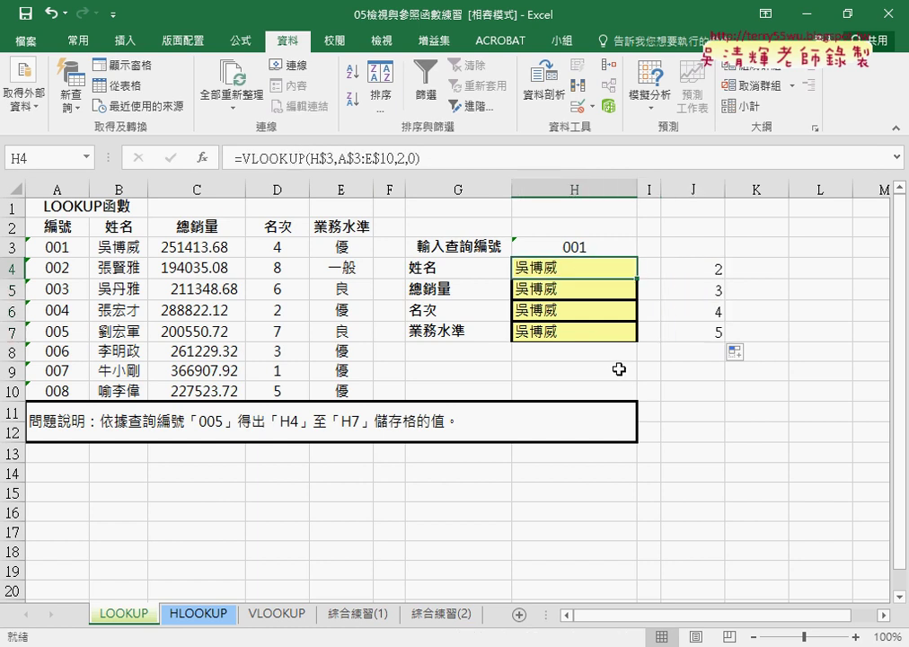
Replace the column index 2 in H4's VLOOKUP with row()-2 and commit the formula
{"action": "left_click", "coordinate": [402, 158]}
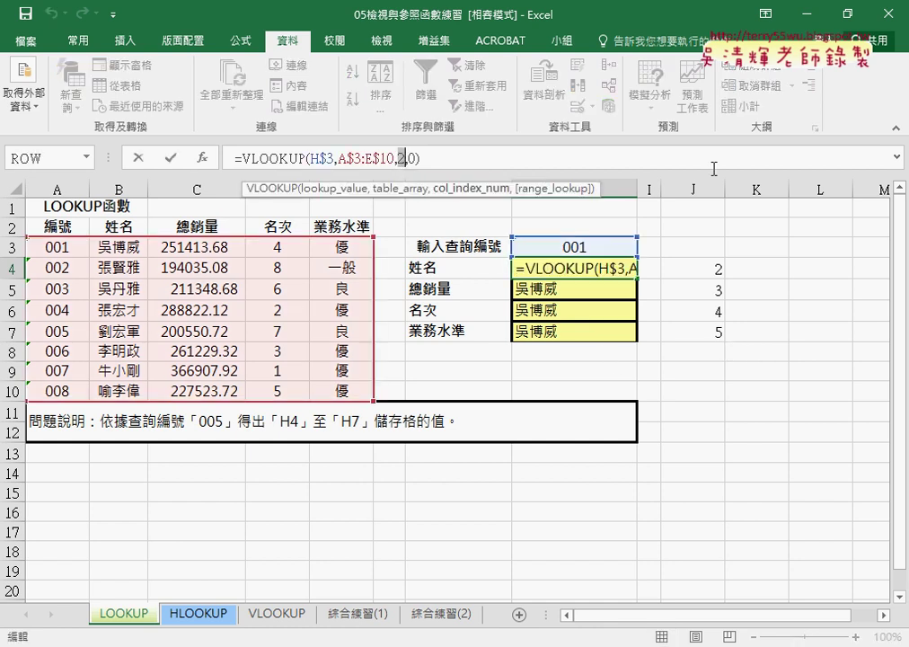
{"action": "type", "text": "ㄛ"}
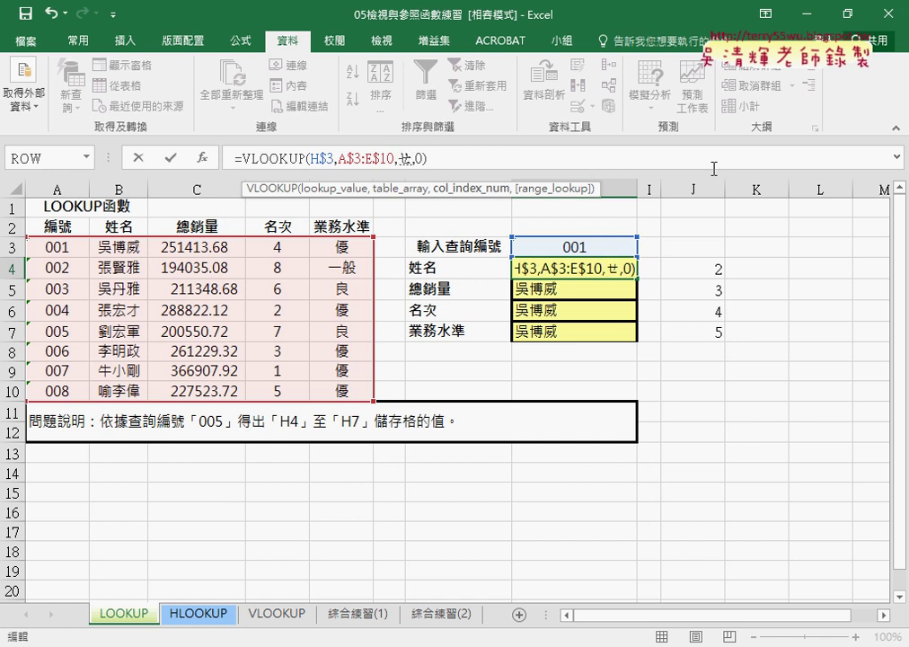
{"action": "key", "text": "BackSpace"}
{"action": "type", "text": "row"}
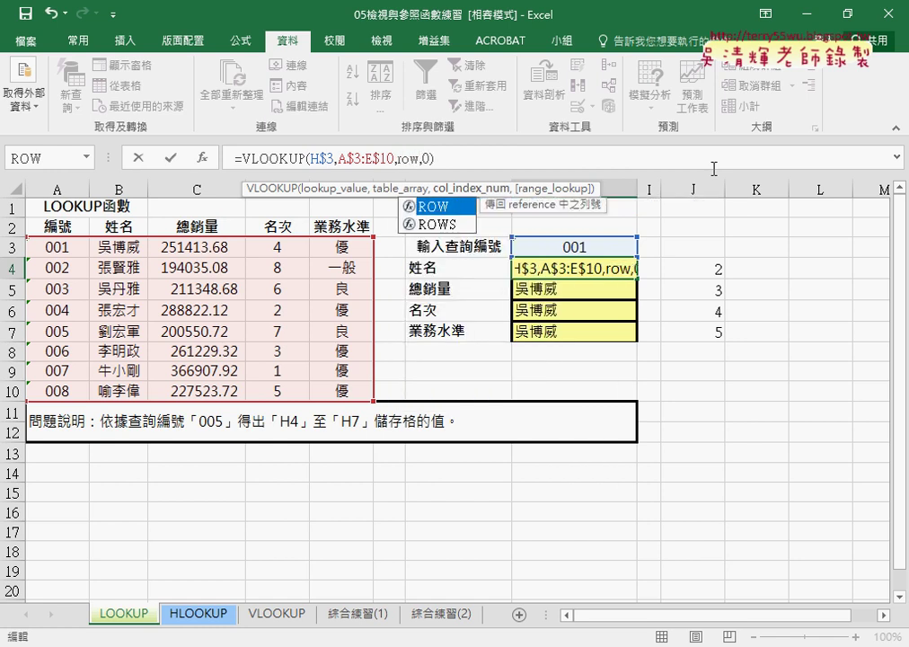
{"action": "type", "text": "()"}
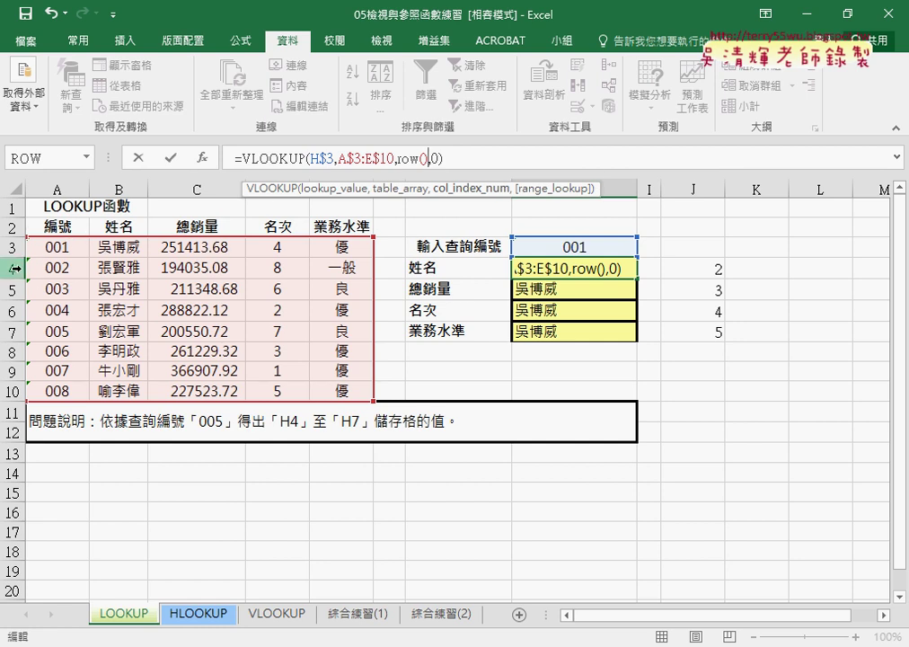
{"action": "type", "text": "-2"}
{"action": "left_click", "coordinate": [171, 162]}
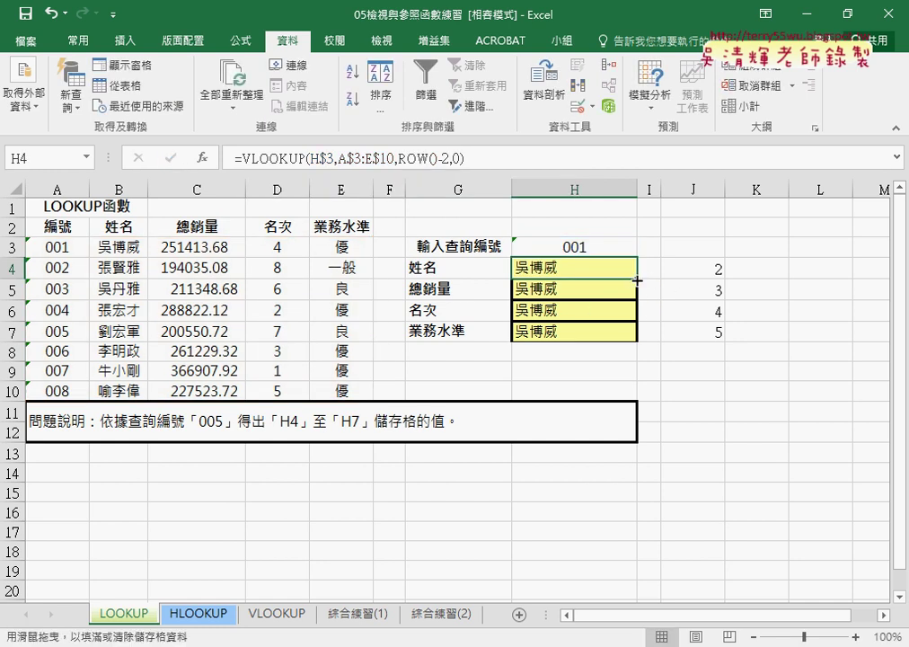
Fill H4's formula to H7, centre H4:H7, and select the ID 001 record in B3:E3 to compare
{"action": "left_click_drag", "start_coordinate": [637, 280], "coordinate": [637, 338]}
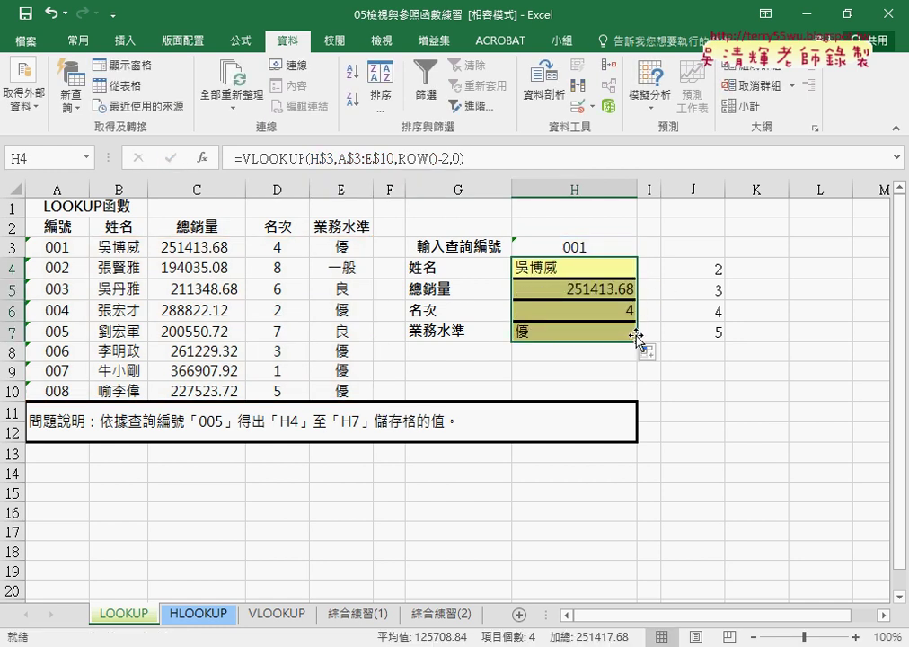
{"action": "left_click", "coordinate": [78, 41]}
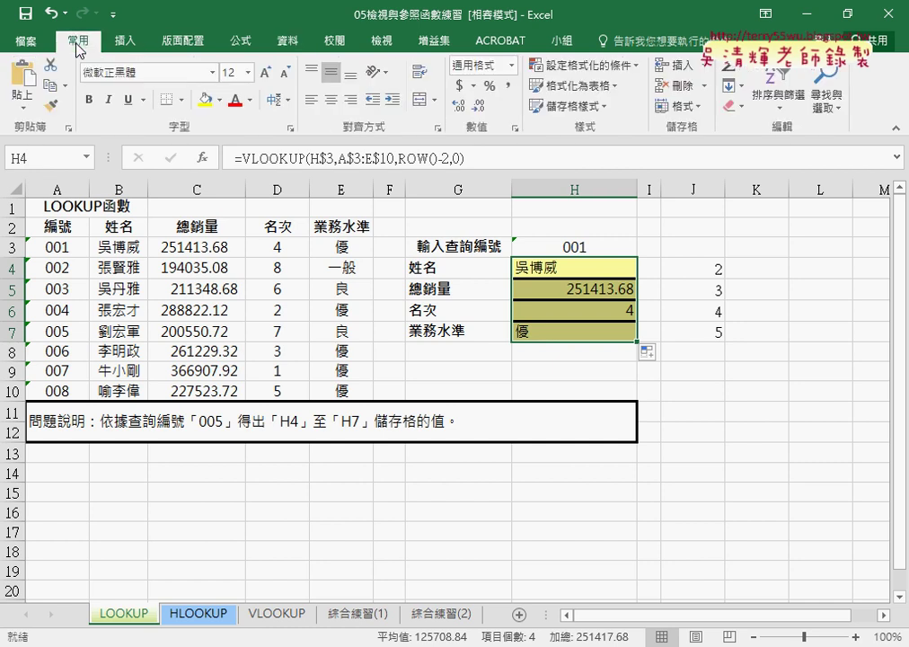
{"action": "left_click", "coordinate": [331, 99]}
{"action": "left_click", "coordinate": [589, 270]}
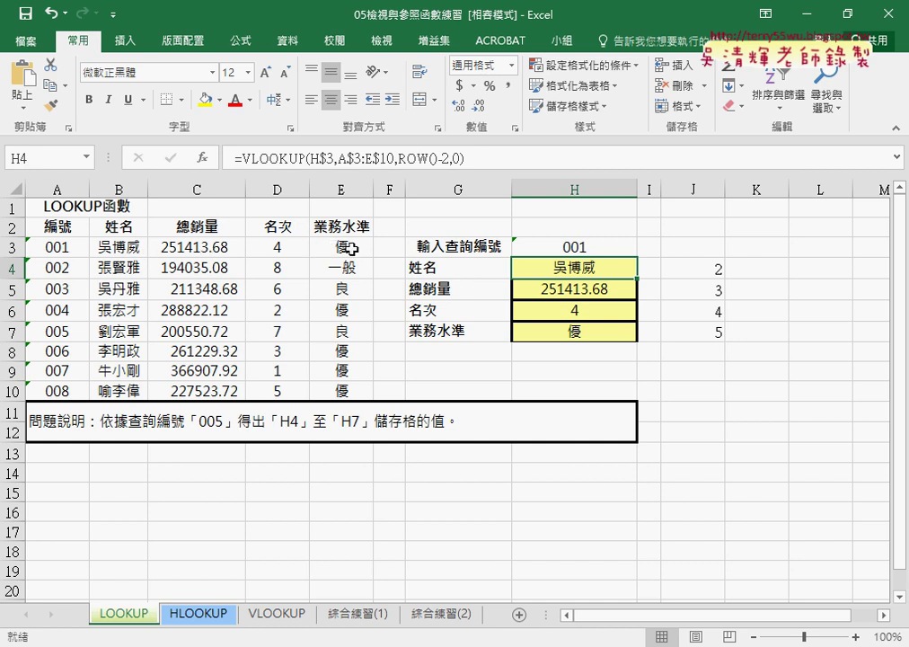
{"action": "left_click_drag", "start_coordinate": [121, 248], "coordinate": [358, 248]}
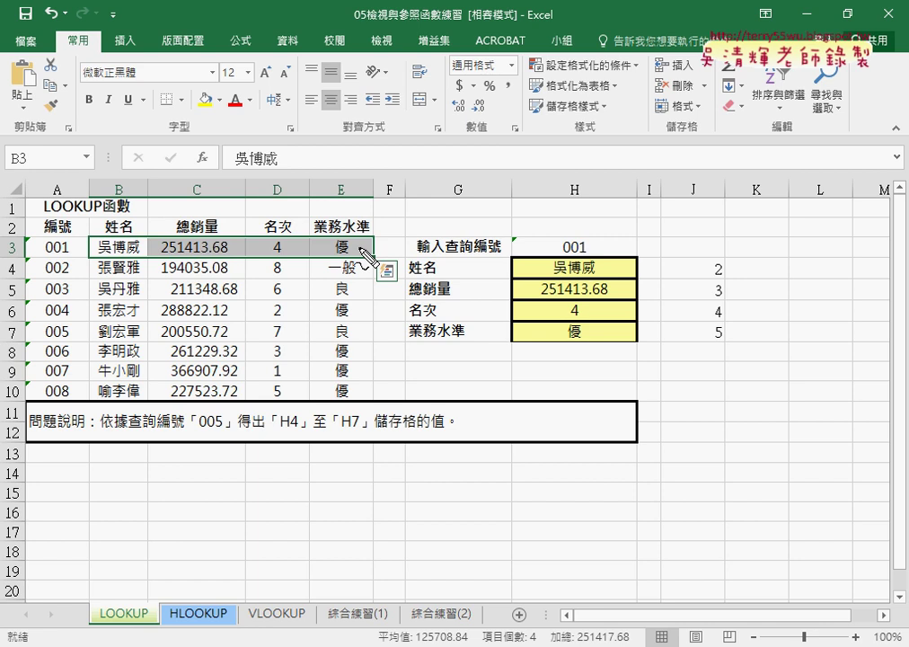
{"action": "mouse_move", "coordinate": [90, 257]}
{"action": "left_mouse_down"}
{"action": "mouse_move", "coordinate": [366, 253]}
{"action": "mouse_move", "coordinate": [496, 316]}
{"action": "mouse_move", "coordinate": [507, 339]}
{"action": "left_mouse_up"}
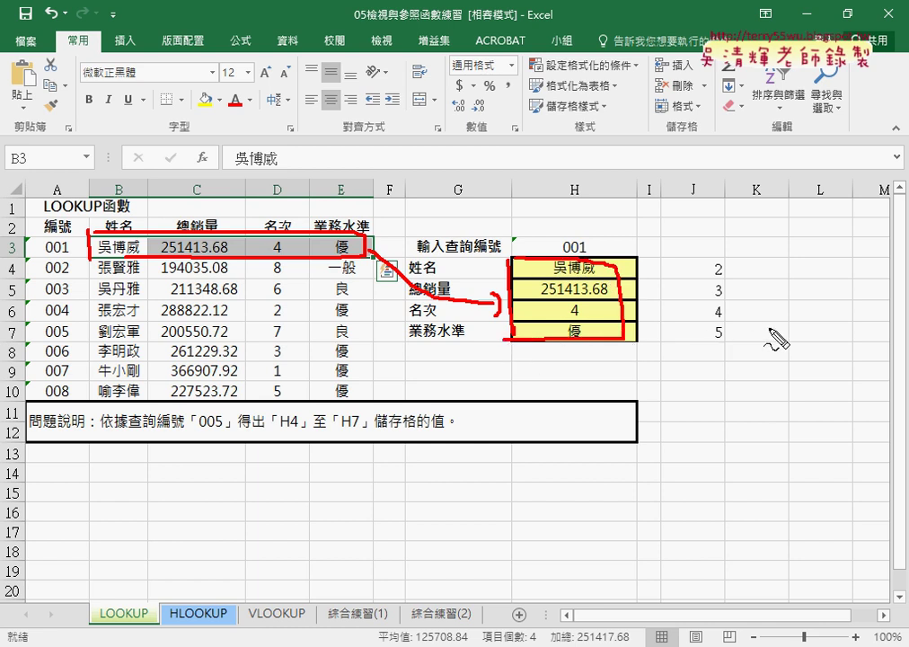
{"action": "left_click_drag", "start_coordinate": [723, 256], "coordinate": [729, 352]}
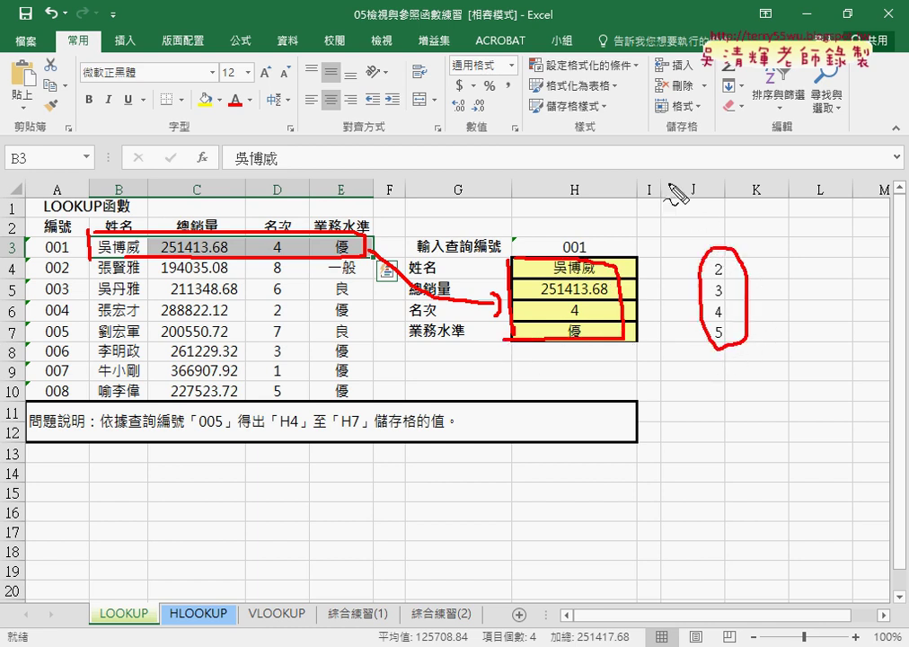
{"action": "left_click_drag", "start_coordinate": [665, 163], "coordinate": [726, 228]}
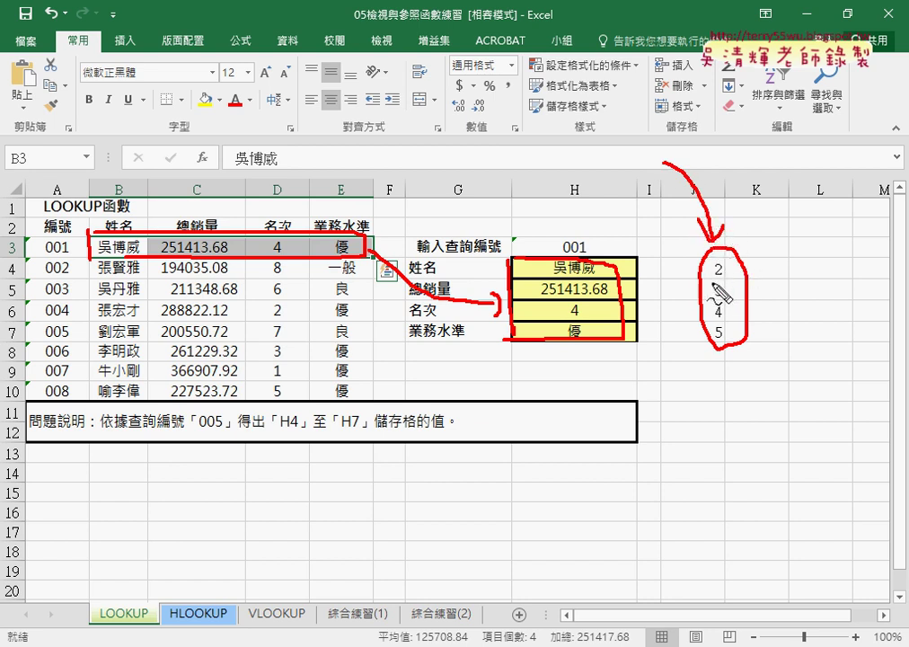
{"action": "key", "text": "Escape"}
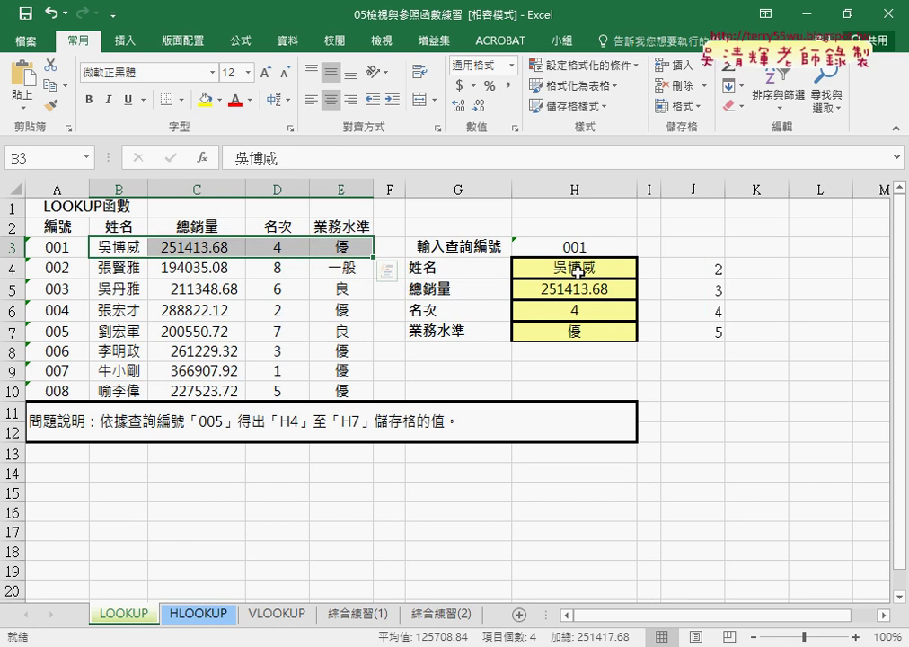
{"action": "left_click", "coordinate": [577, 272]}
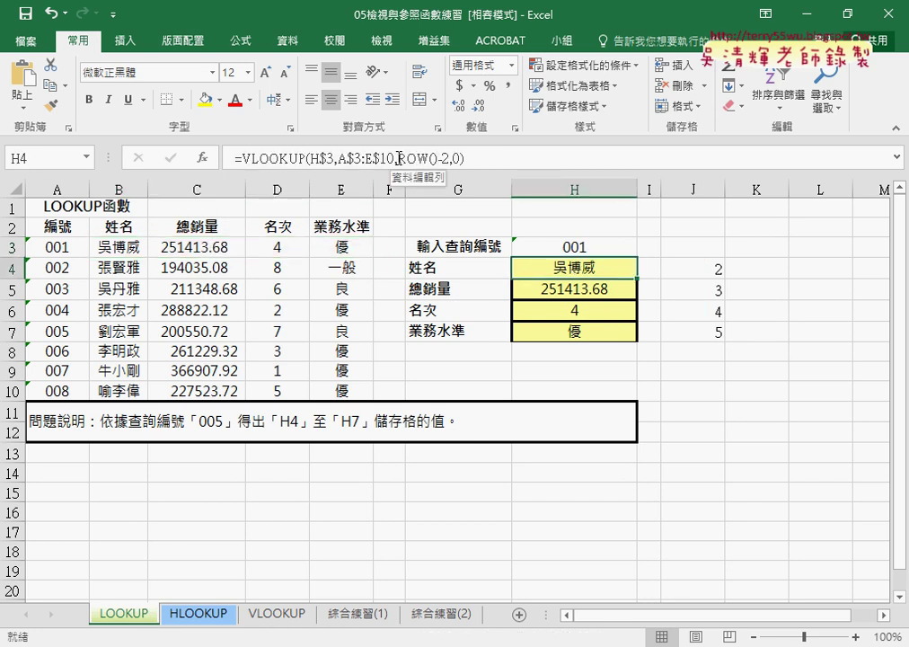
{"action": "left_click", "coordinate": [406, 158]}
{"action": "left_click_drag", "start_coordinate": [406, 158], "coordinate": [449, 159]}
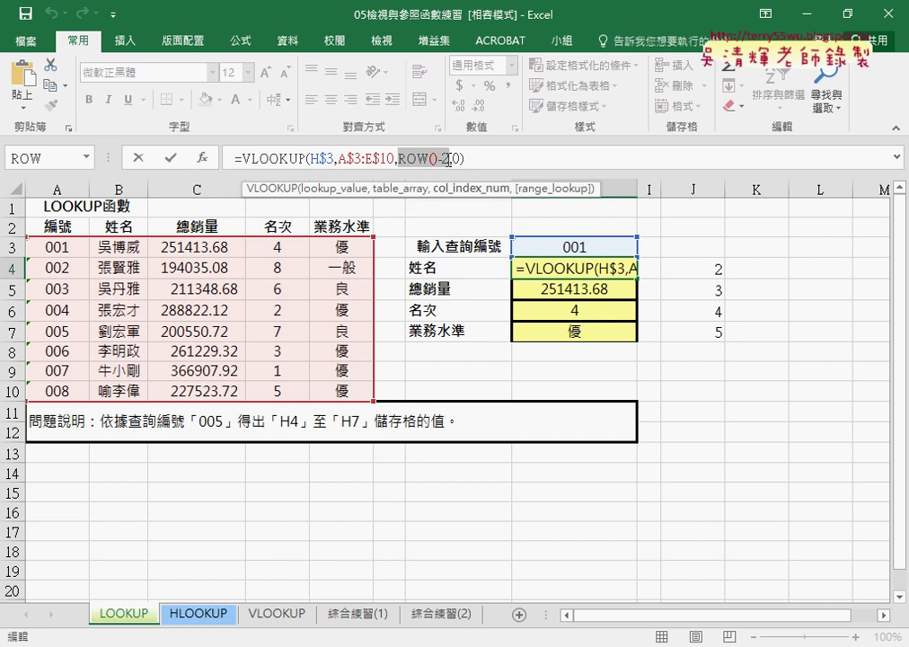
{"action": "left_click", "coordinate": [137, 157]}
{"action": "left_click", "coordinate": [569, 247]}
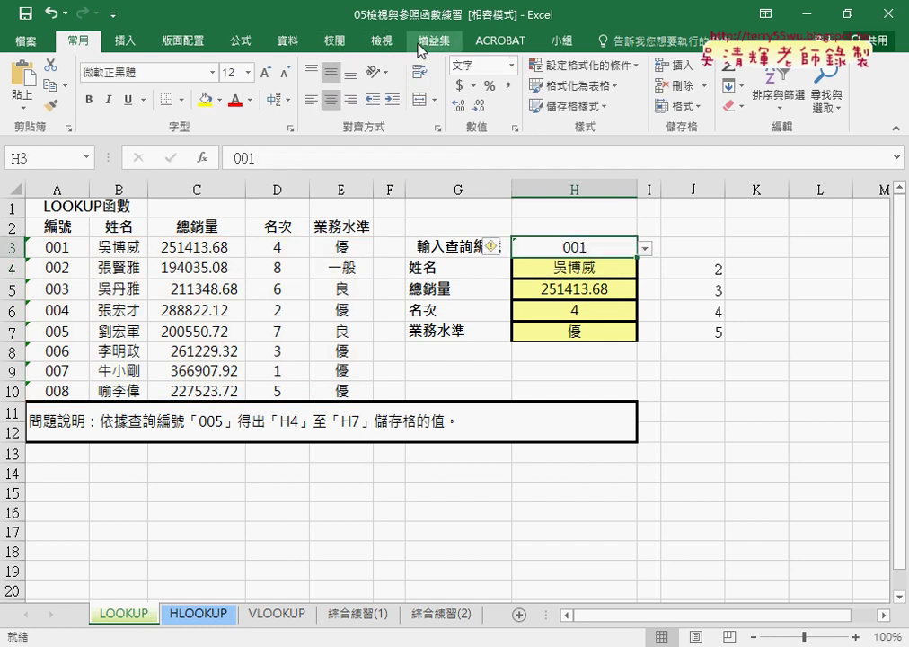
{"action": "left_click", "coordinate": [292, 43]}
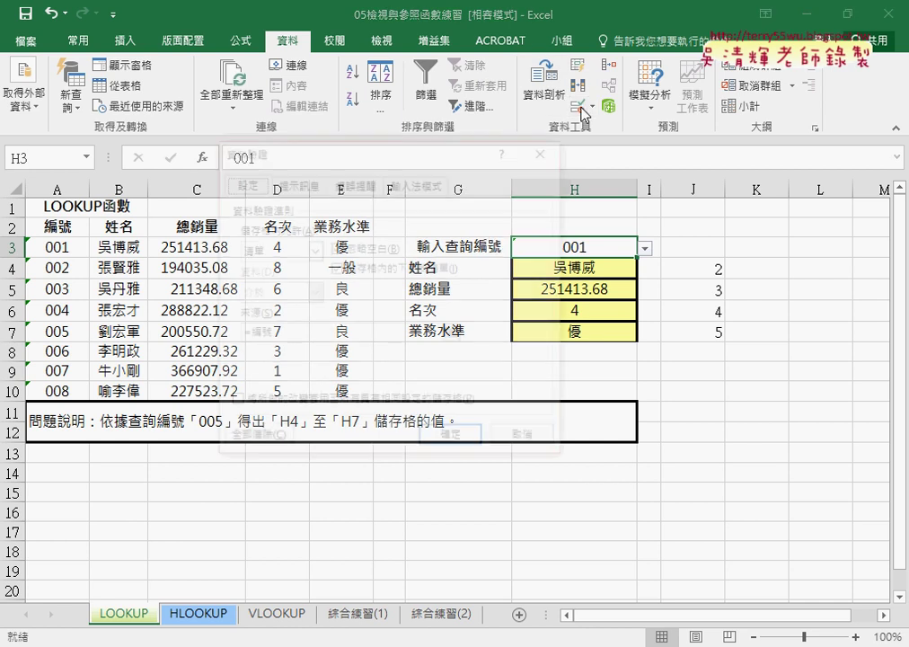
{"action": "left_click", "coordinate": [580, 90]}
{"action": "left_click", "coordinate": [530, 440]}
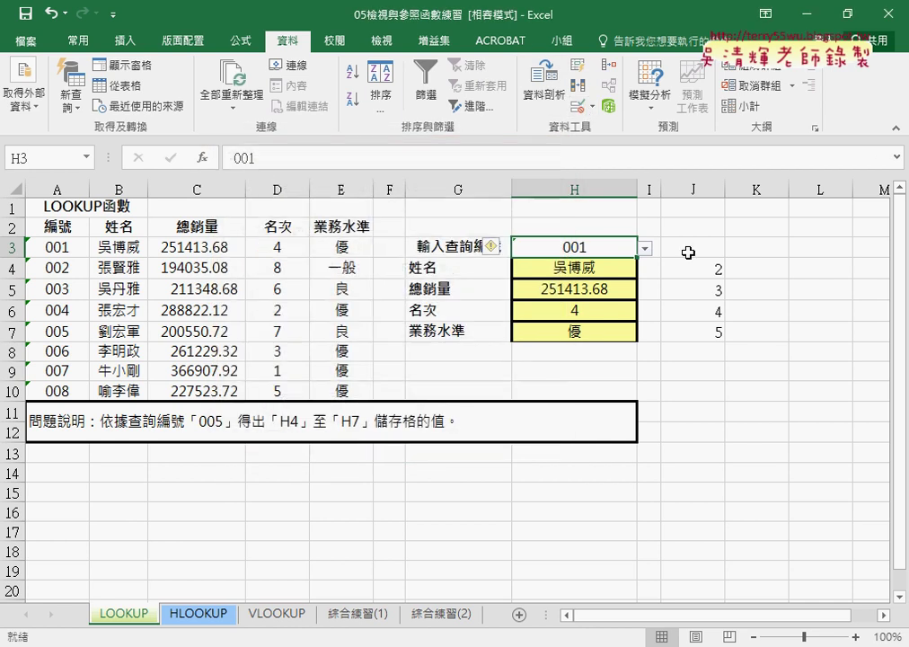
{"action": "left_click", "coordinate": [648, 254]}
{"action": "left_click", "coordinate": [647, 250]}
{"action": "left_click", "coordinate": [59, 245]}
{"action": "left_click_drag", "start_coordinate": [57, 226], "coordinate": [58, 391]}
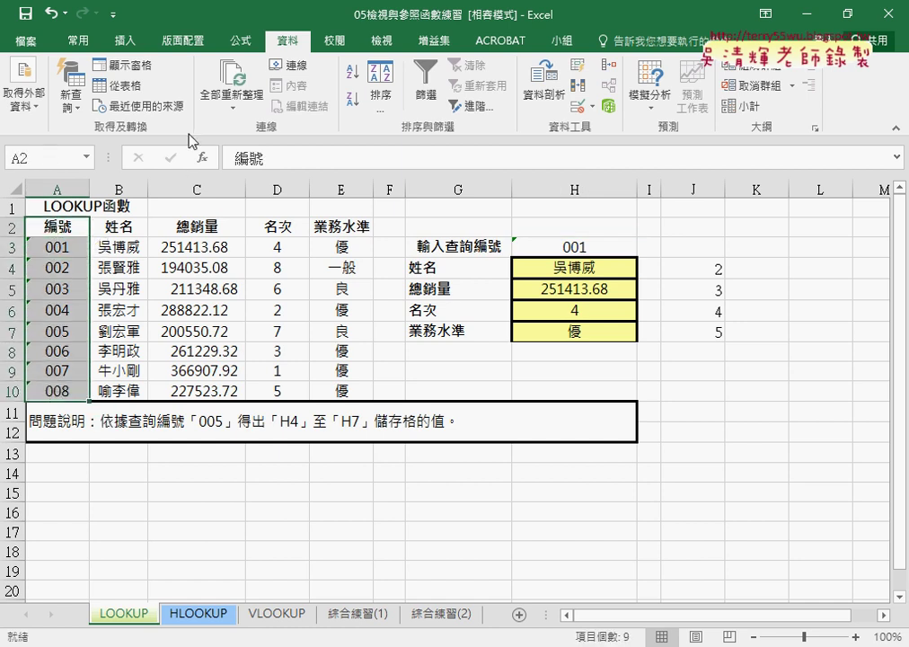
{"action": "left_click", "coordinate": [238, 41]}
{"action": "left_click", "coordinate": [453, 106]}
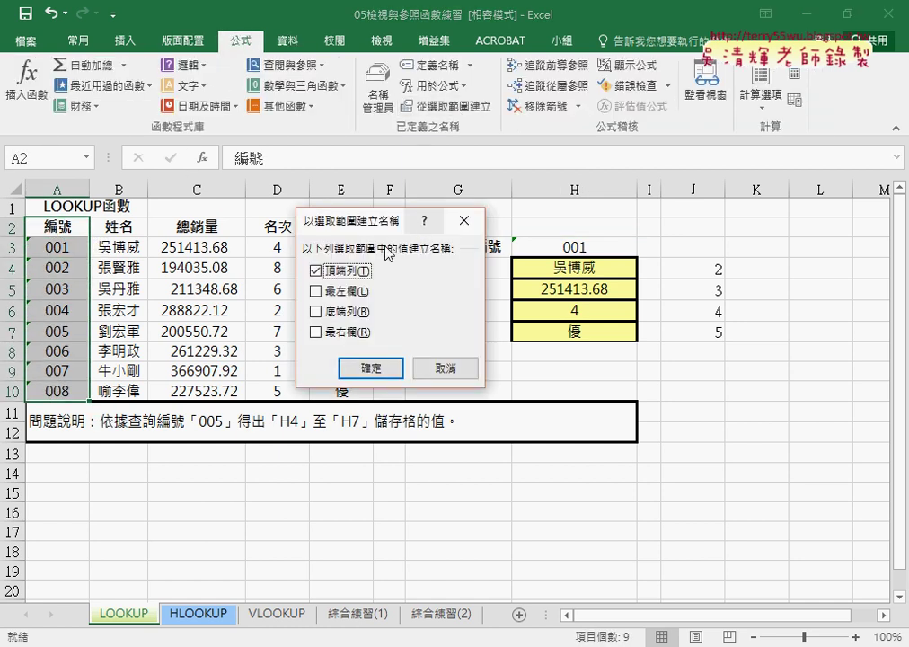
{"action": "left_click", "coordinate": [445, 369]}
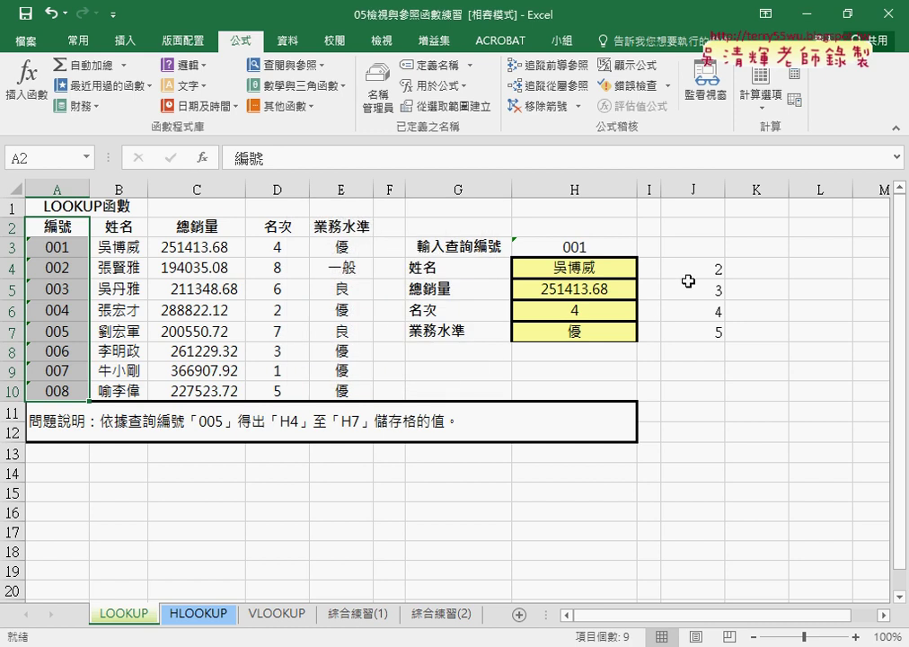
{"action": "left_click", "coordinate": [600, 270]}
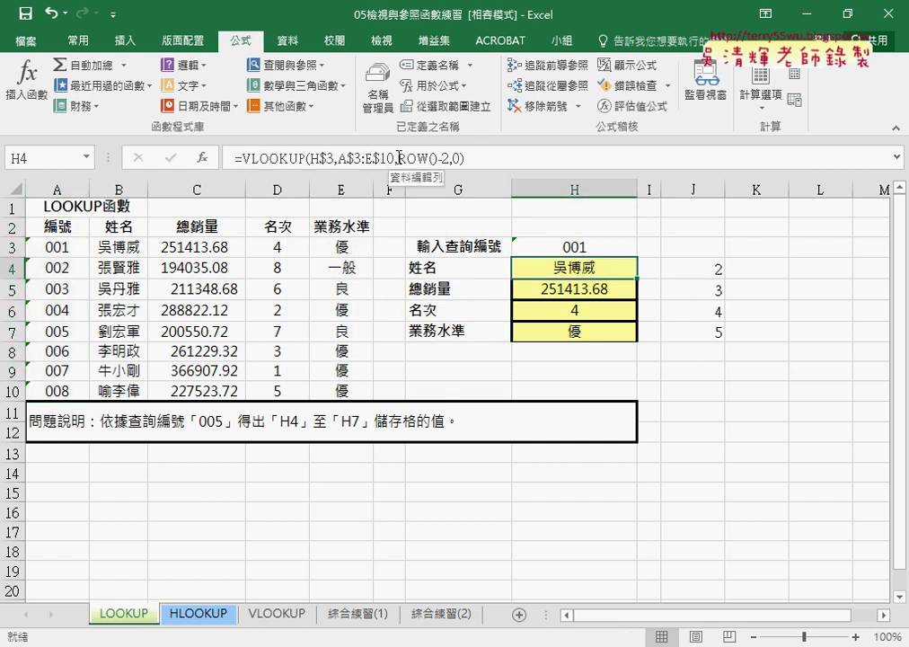
Highlight ROW()-2 in H4's formula to examine its column index
{"action": "left_click_drag", "start_coordinate": [399, 159], "coordinate": [452, 158]}
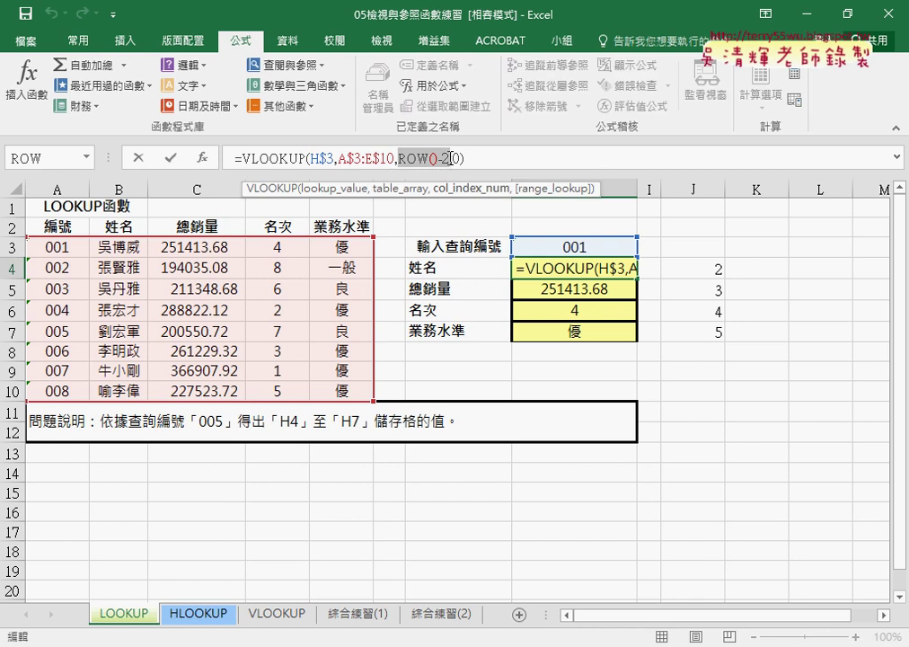